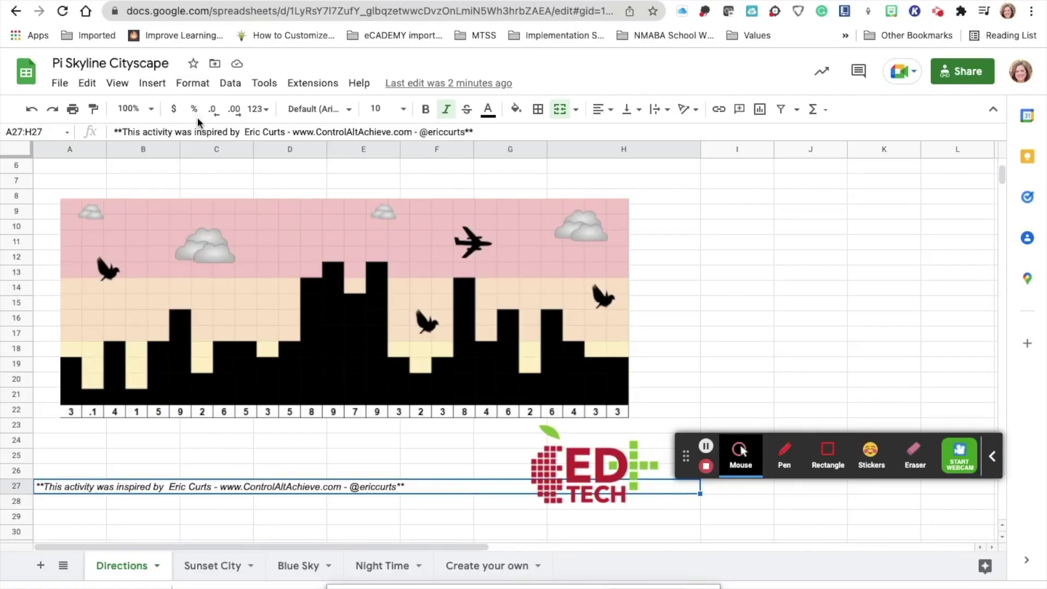
Step: On the Blue Sky sheet, fill A26:A28 black as the bar for digit 3
scroll(231, 255, up, 5)
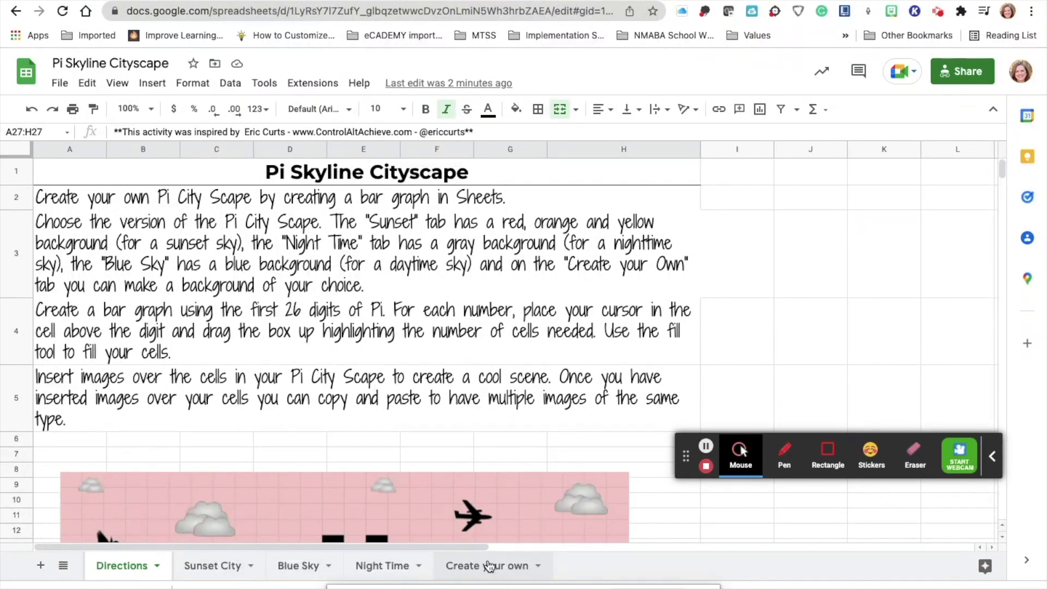
click(298, 566)
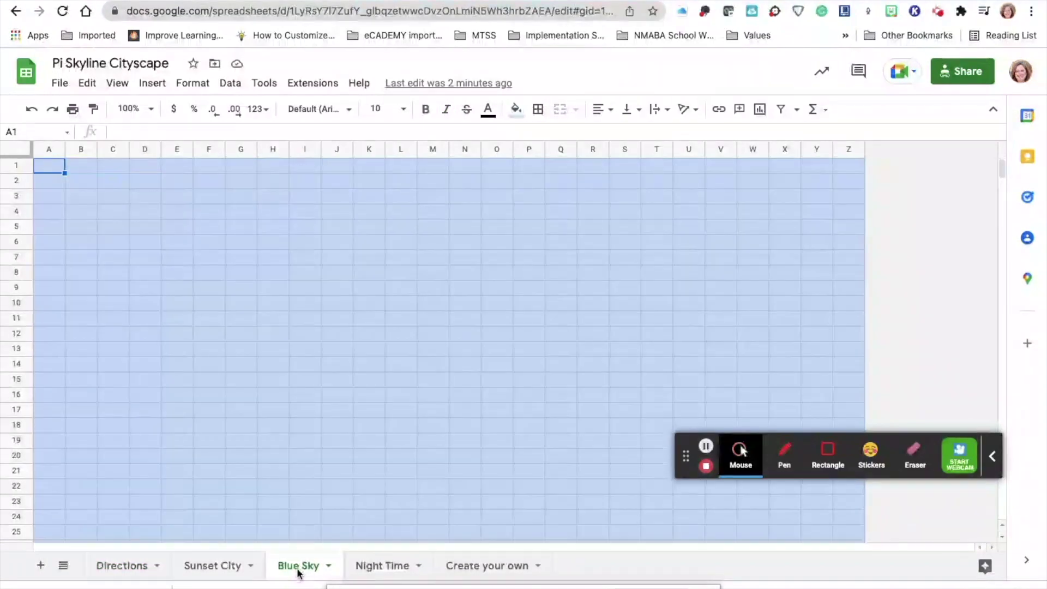
scroll(325, 452, down, 2)
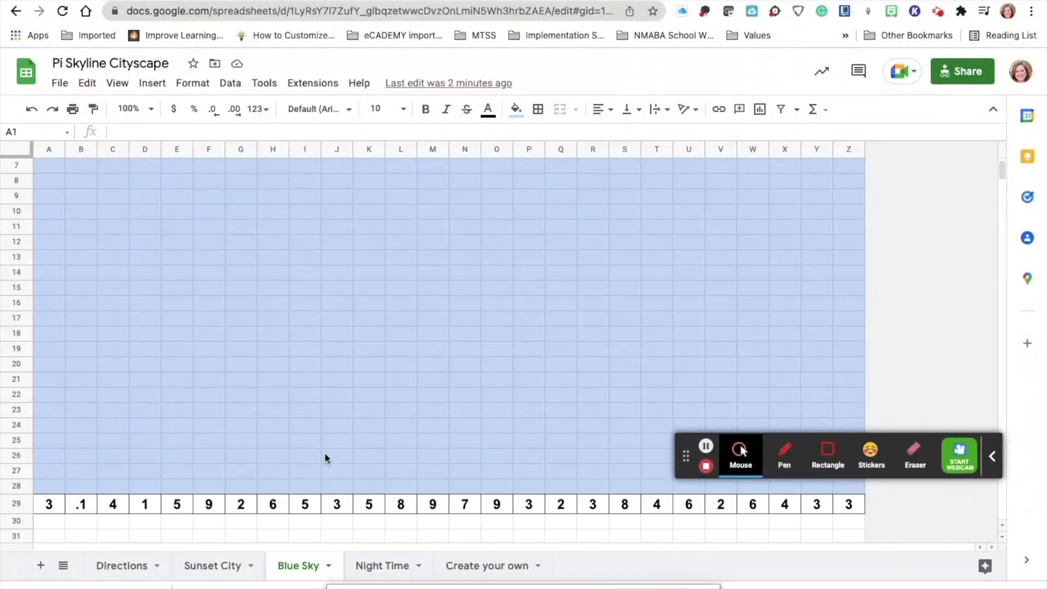
click(56, 487)
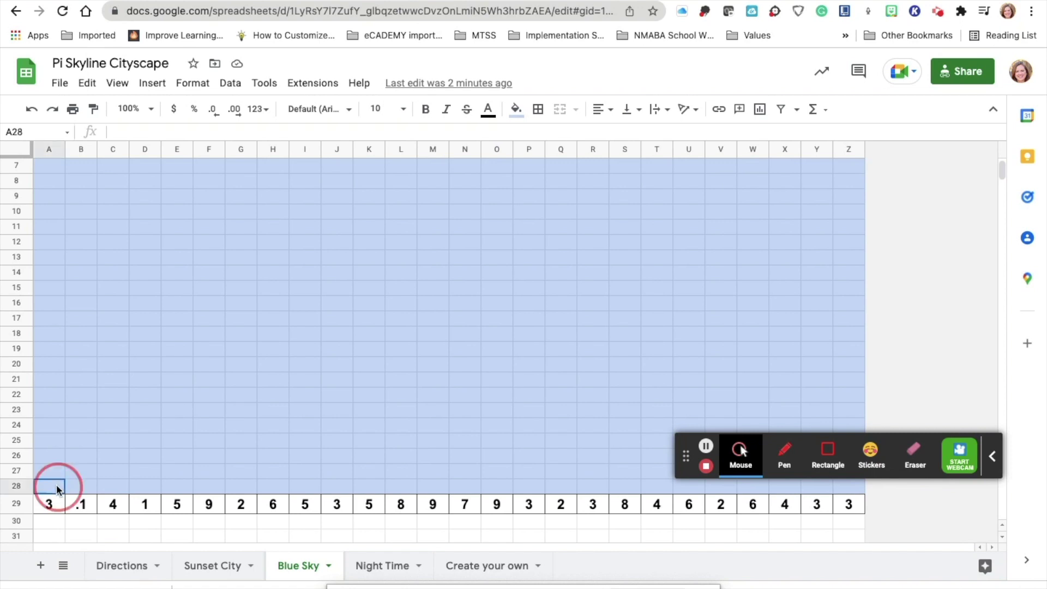
drag(57, 485, 54, 456)
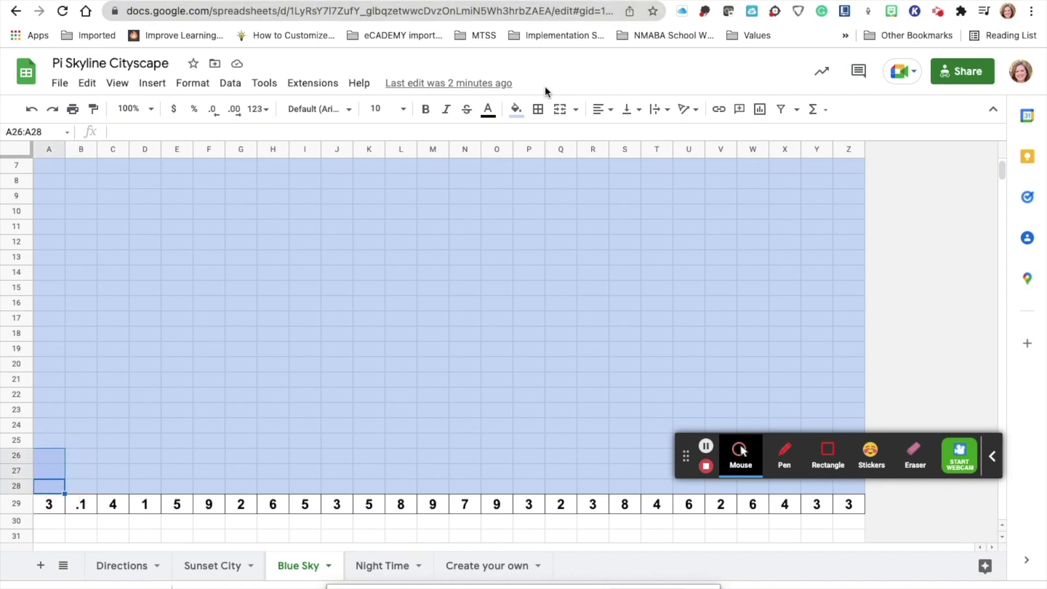
click(516, 109)
click(522, 154)
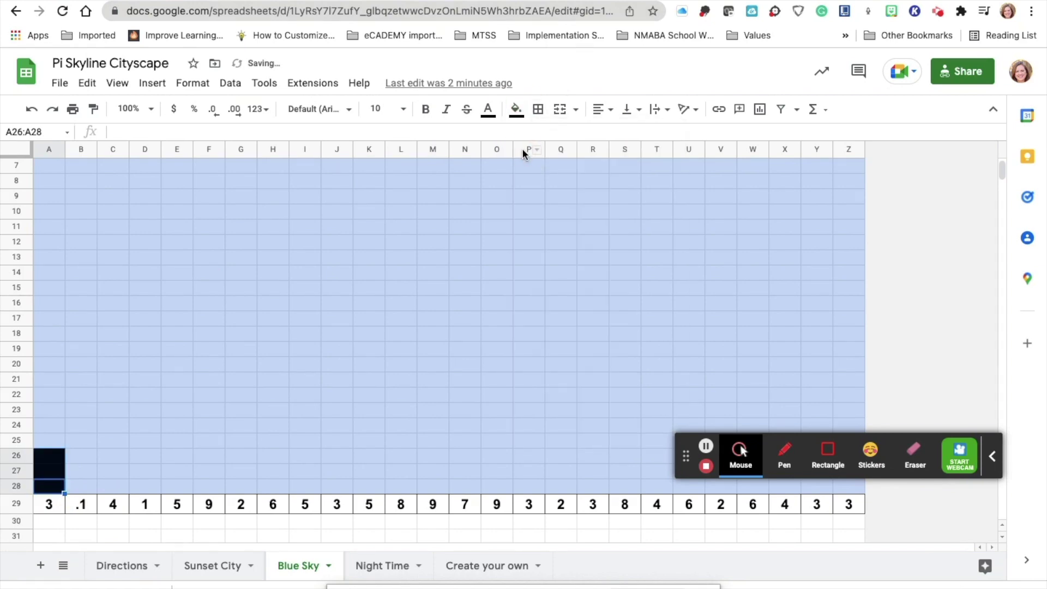
Step: Fill B28 grey and C25:C28 dark grey as bars for .1 and 4
click(74, 486)
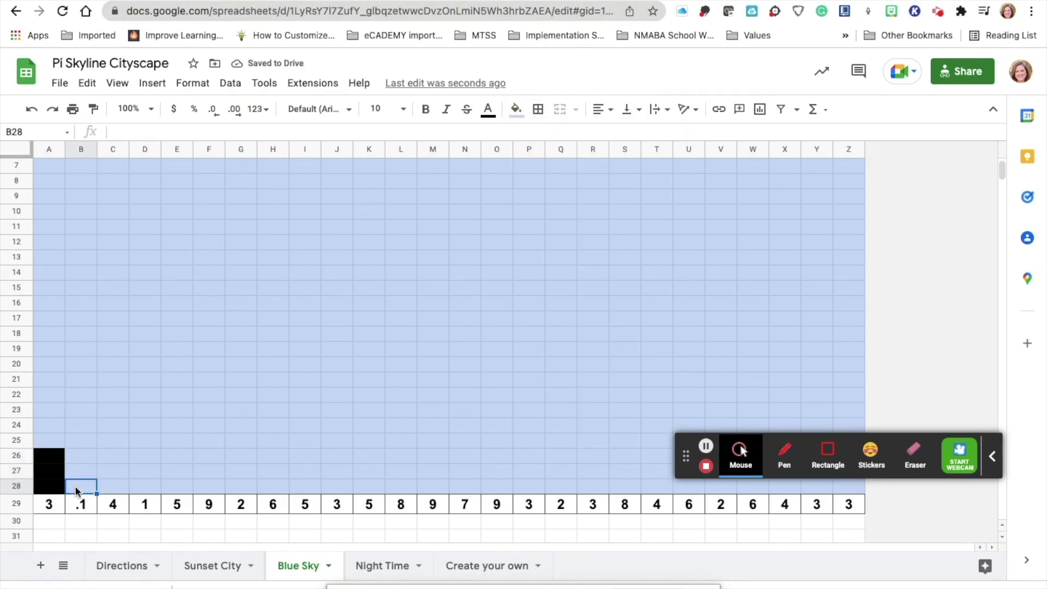
click(513, 111)
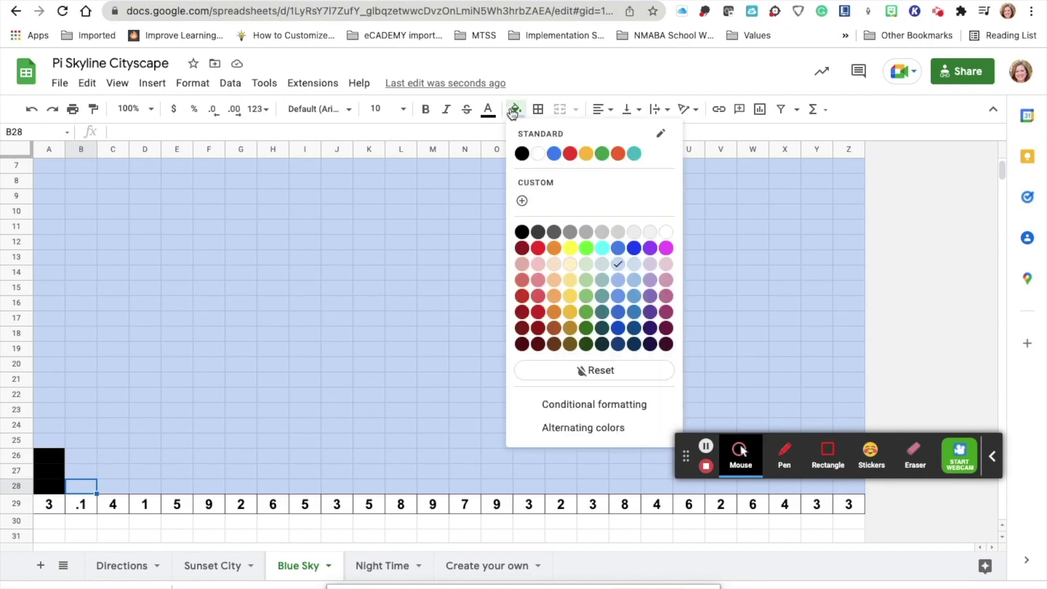
click(570, 232)
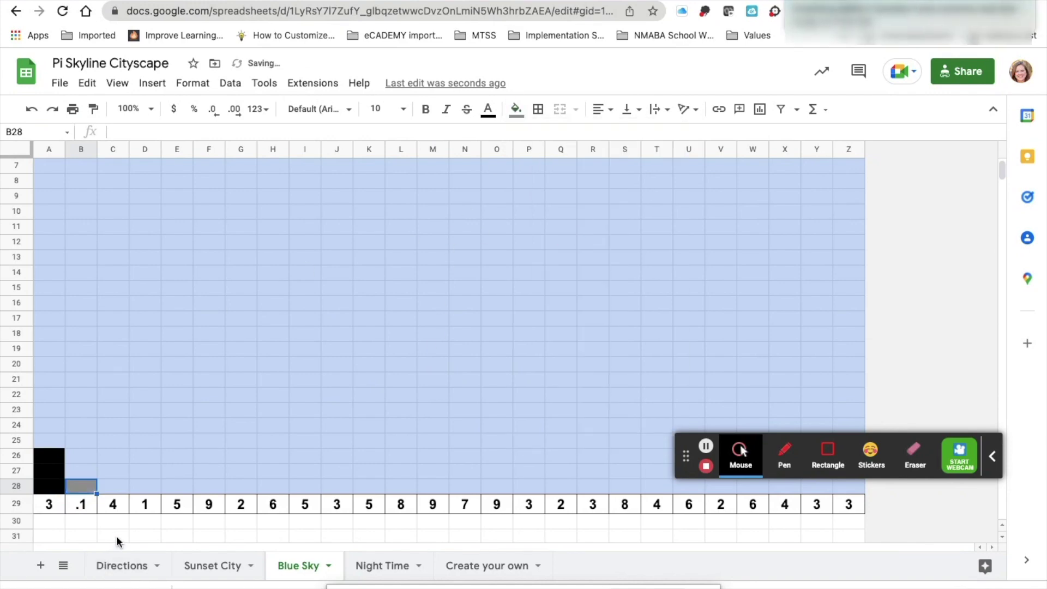
click(117, 482)
drag(117, 467, 115, 447)
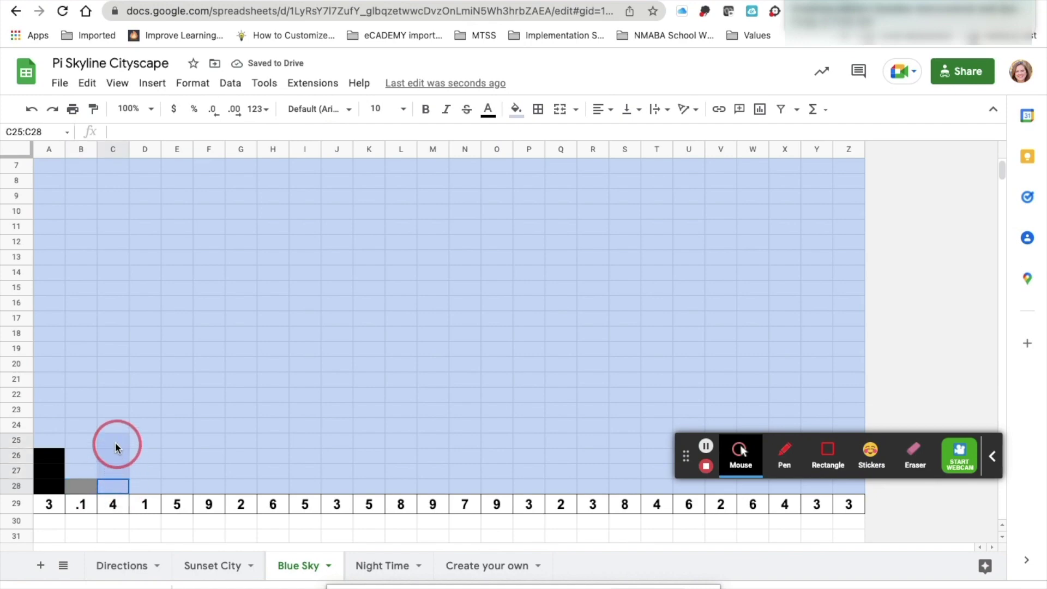
click(515, 108)
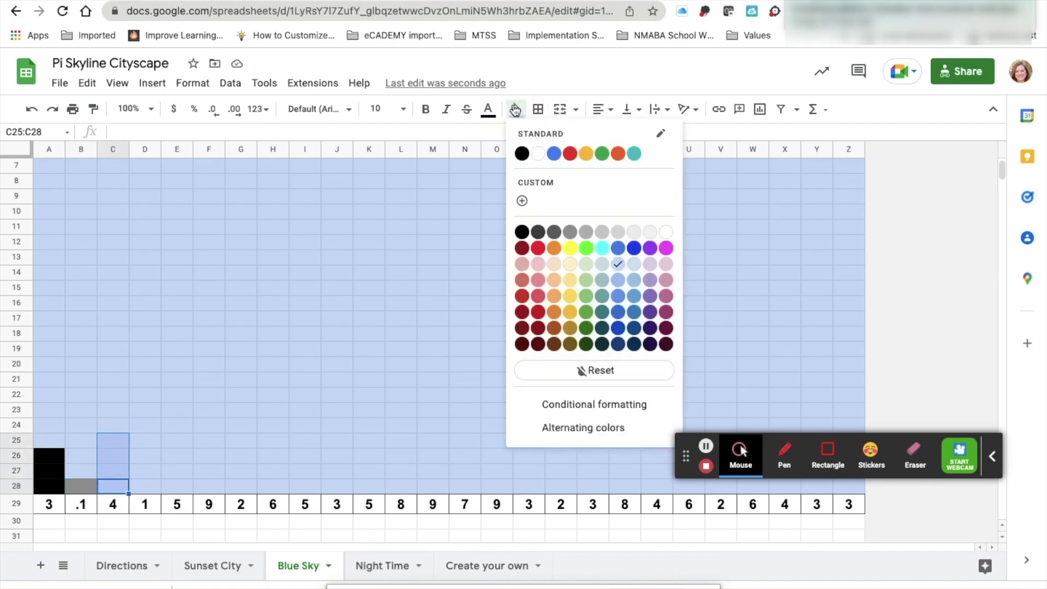
click(554, 232)
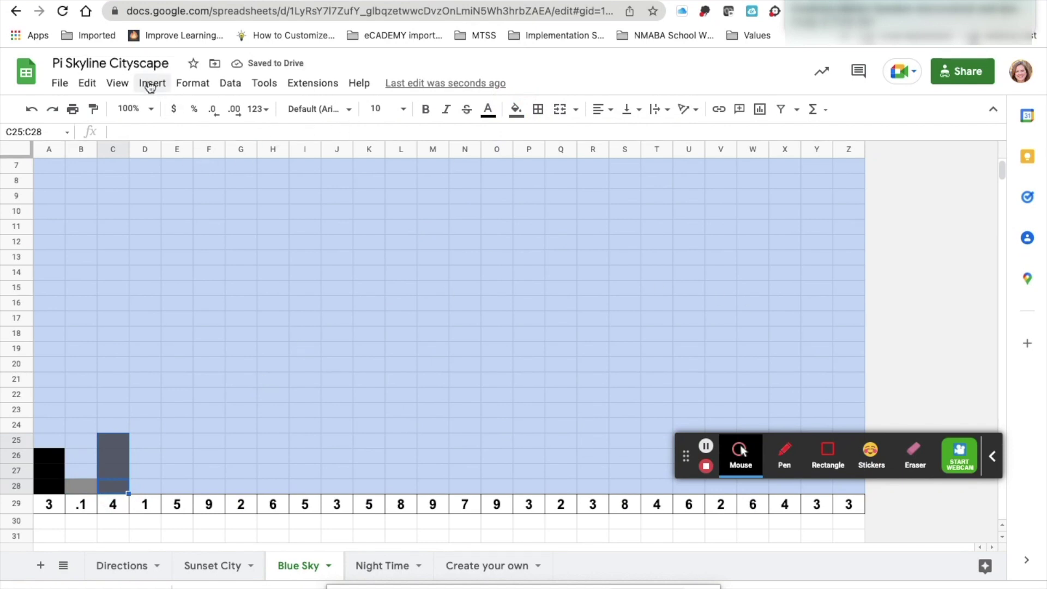
click(150, 86)
Step: Image-search 'plane' and insert the black airplane silhouette over the sheet's cells
mouse_move(181, 264)
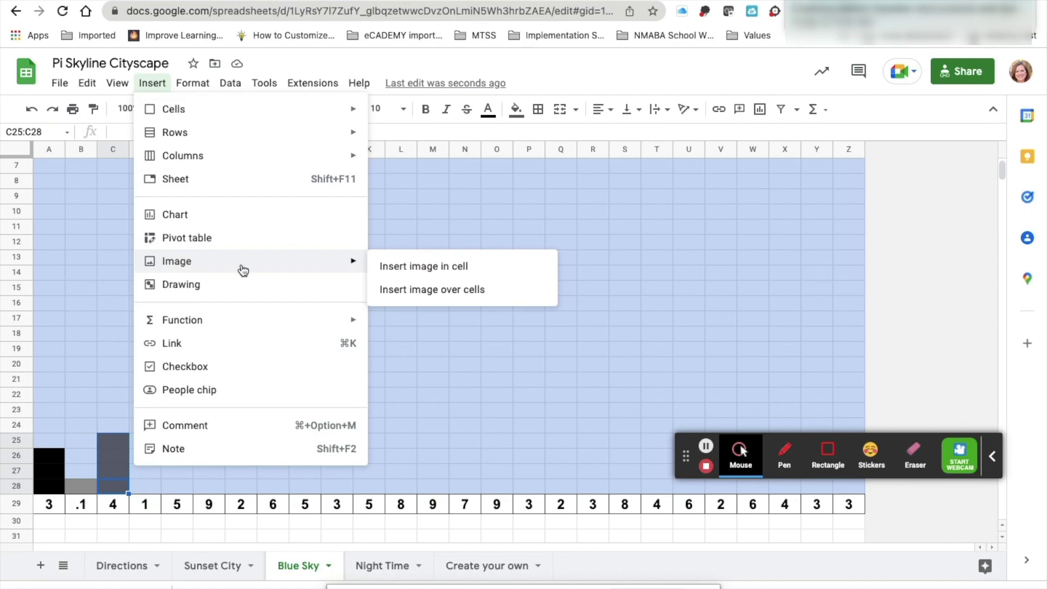
click(402, 285)
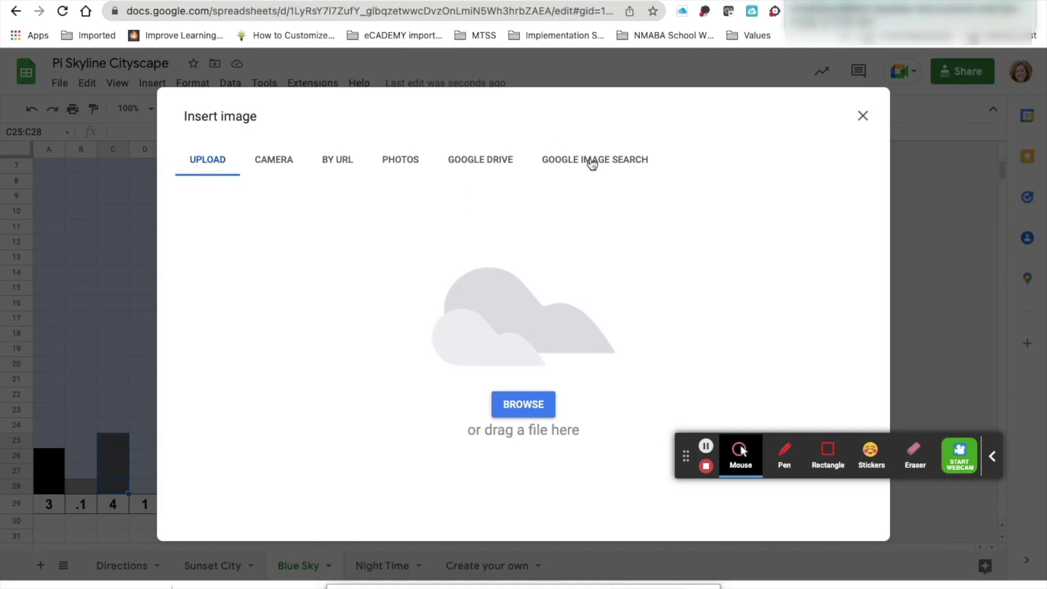
click(592, 165)
text(plane)
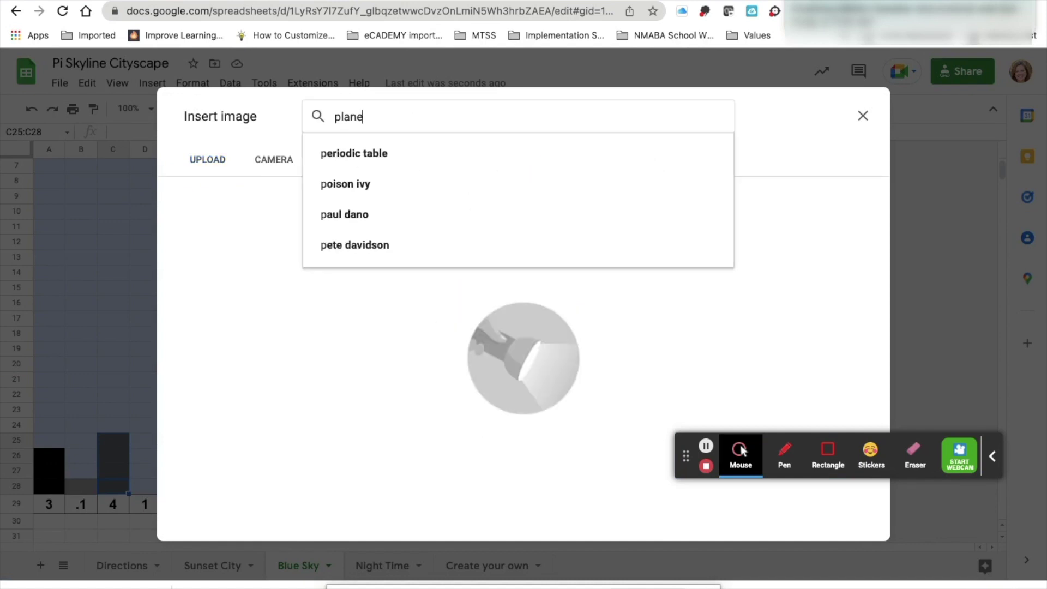
key(Return)
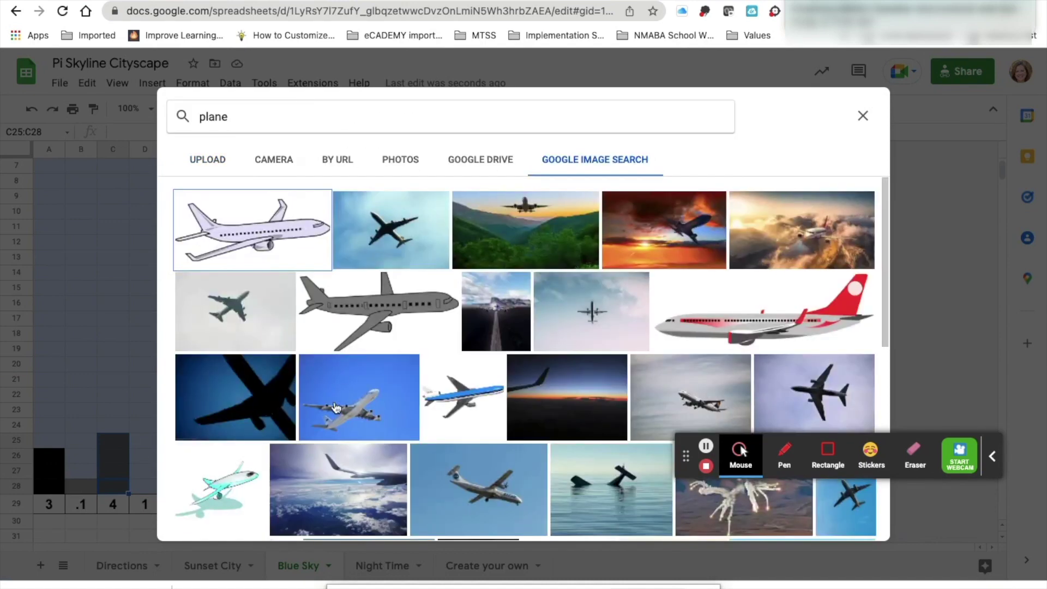
scroll(440, 432, down, 10)
scroll(441, 432, down, 10)
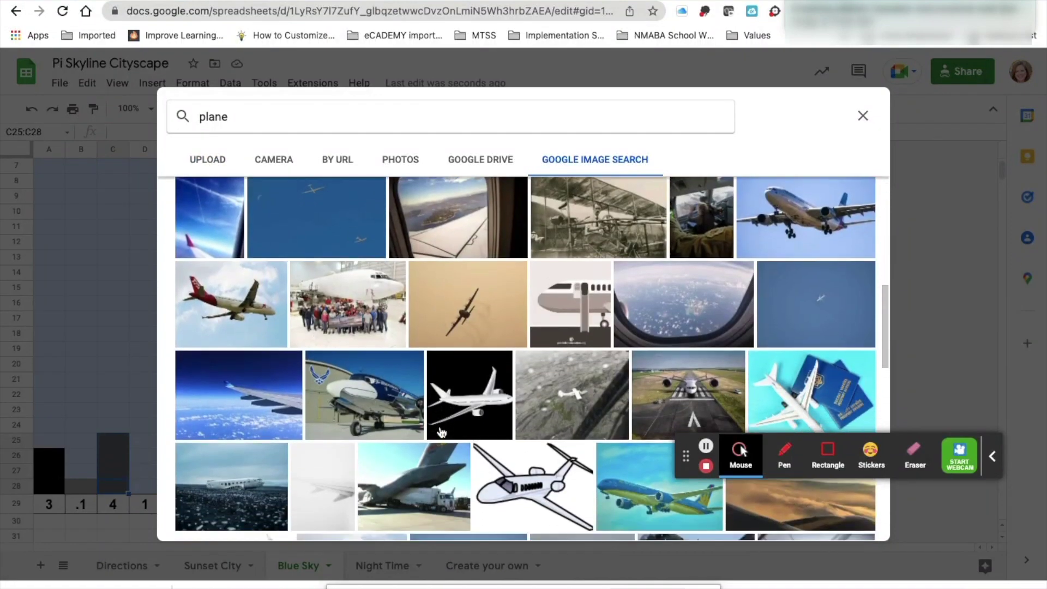
scroll(442, 433, down, 10)
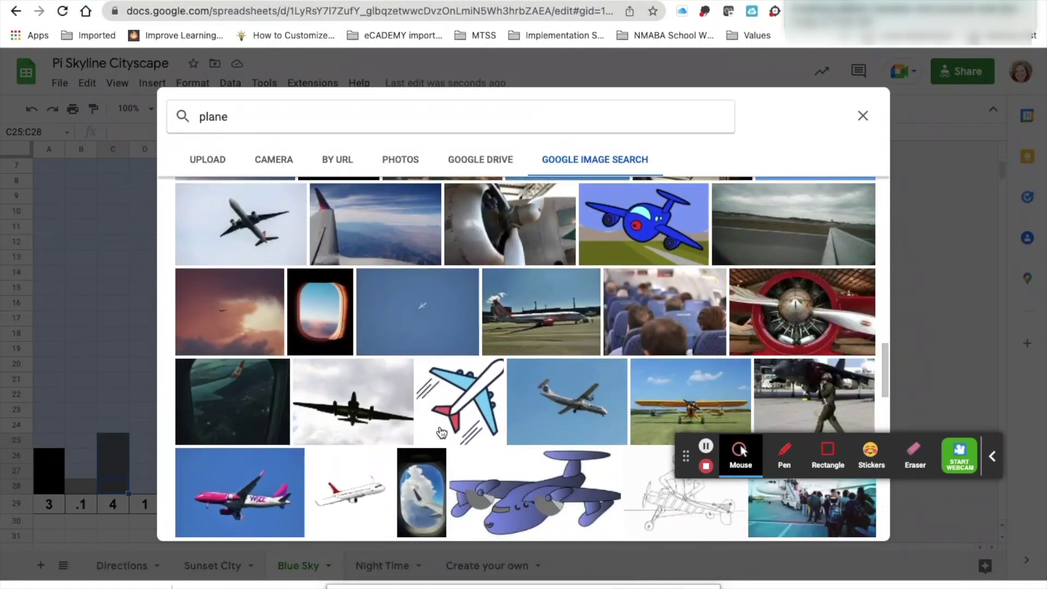
scroll(441, 433, down, 6)
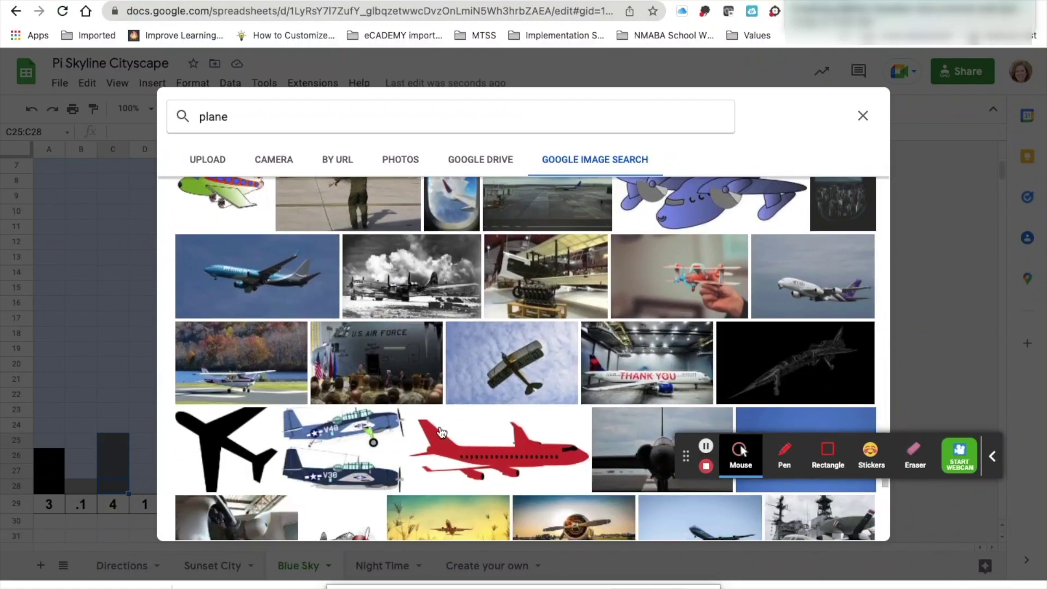
click(228, 326)
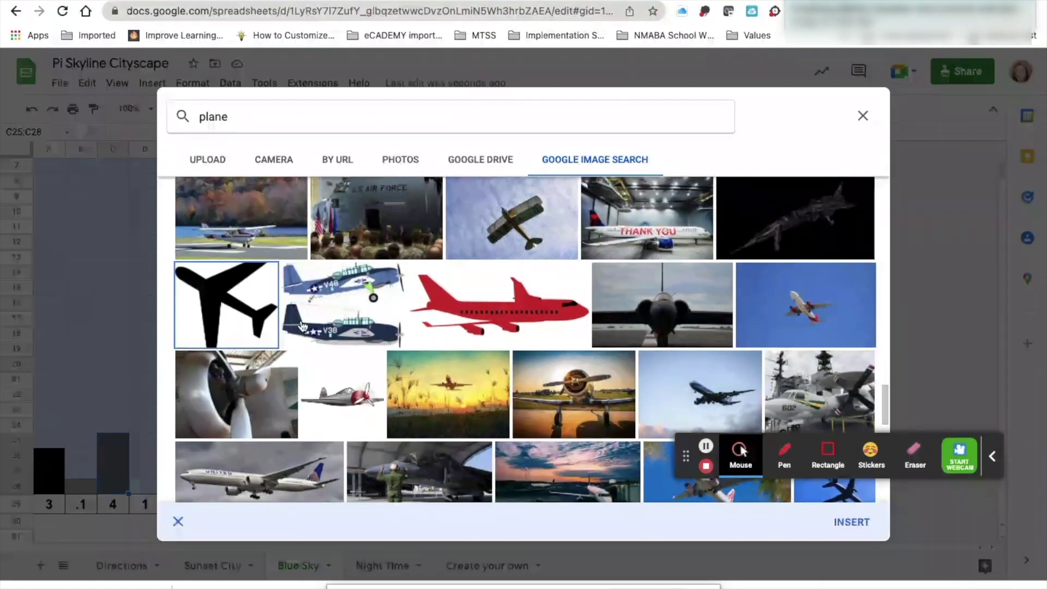
click(849, 519)
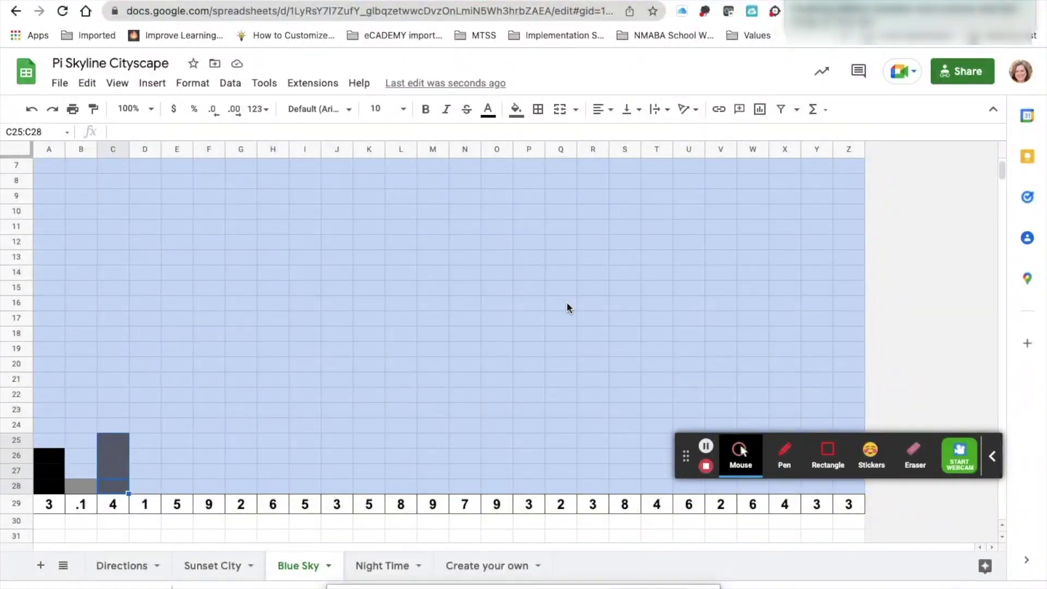
Step: Shrink the airplane image and move it into the upper-left sky
scroll(567, 303, down, 2)
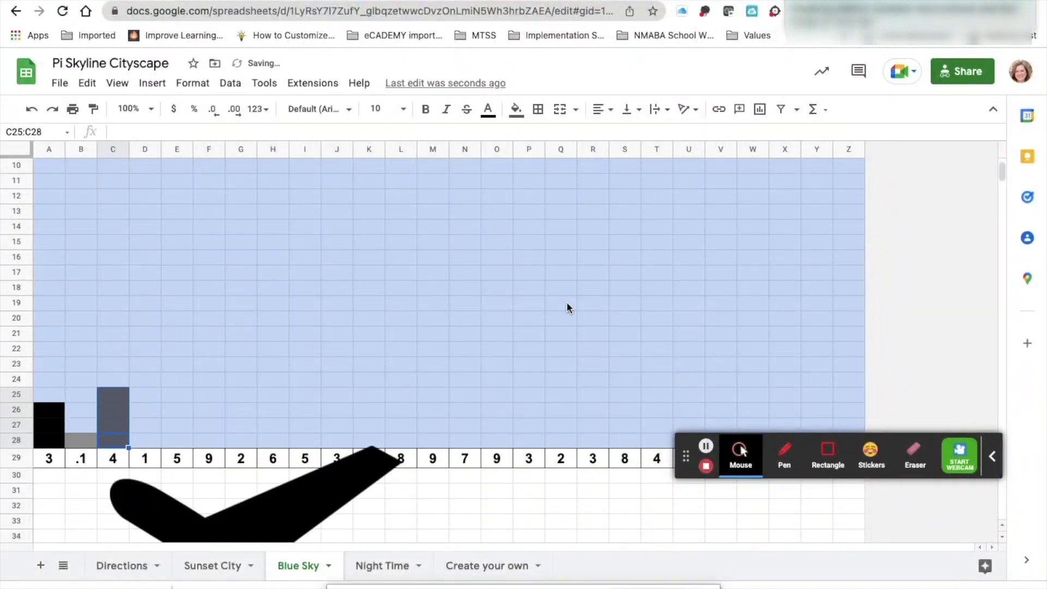
click(228, 483)
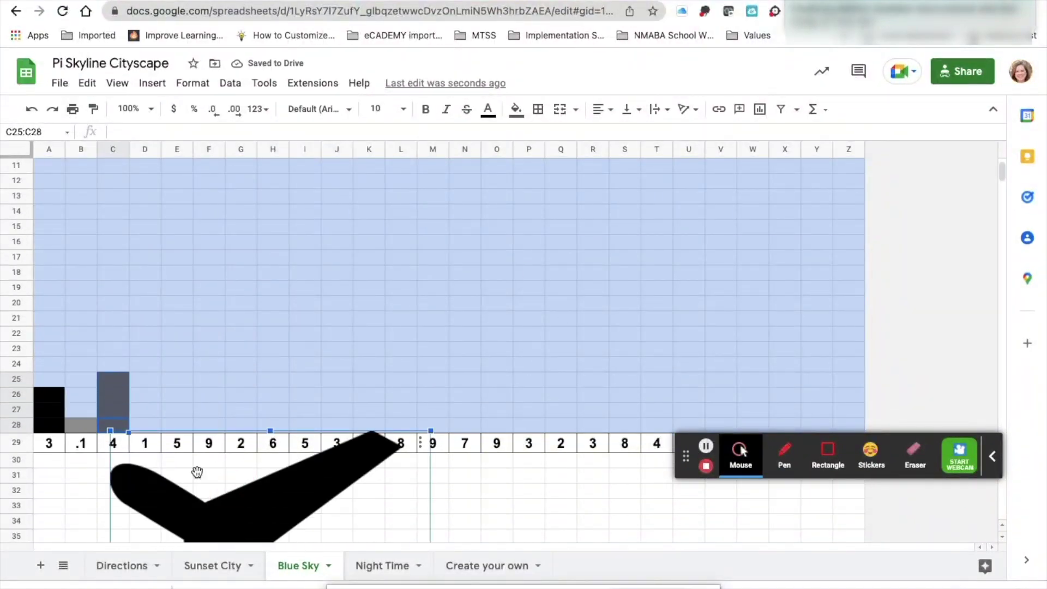
drag(111, 431, 323, 170)
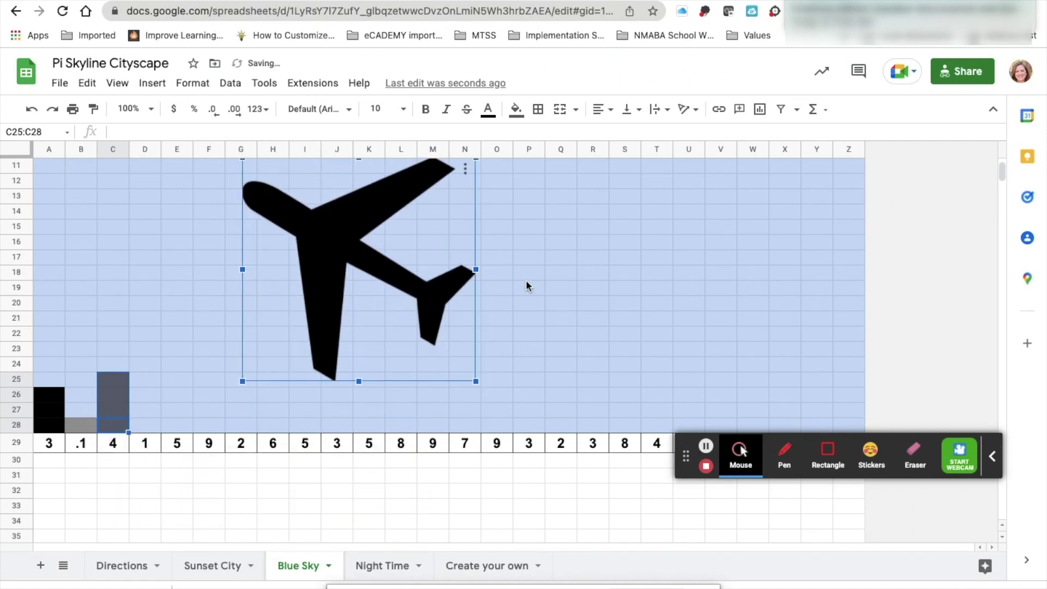
scroll(526, 280, up, 5)
drag(349, 343, 290, 221)
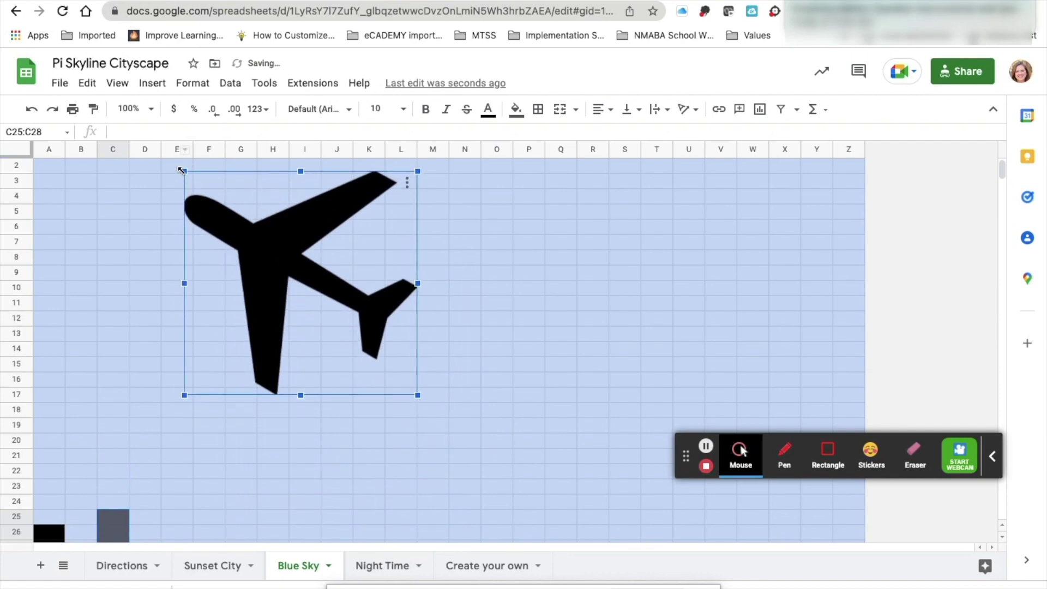
drag(183, 171, 290, 272)
drag(366, 324, 233, 222)
click(434, 290)
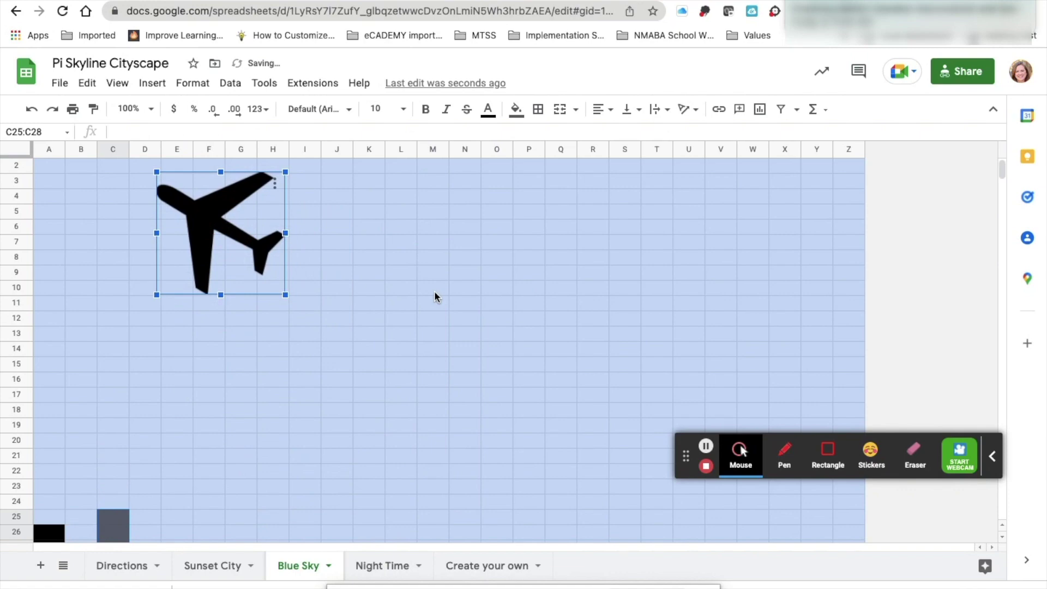
Step: Copy the airplane and paste a second one at cell Q6
click(208, 267)
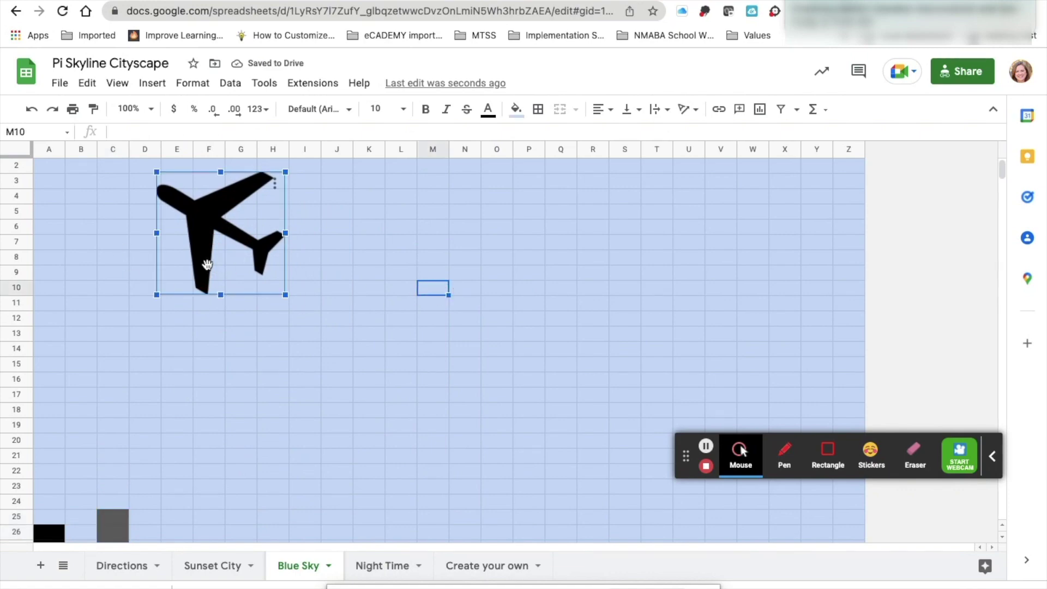
key(Escape)
click(566, 230)
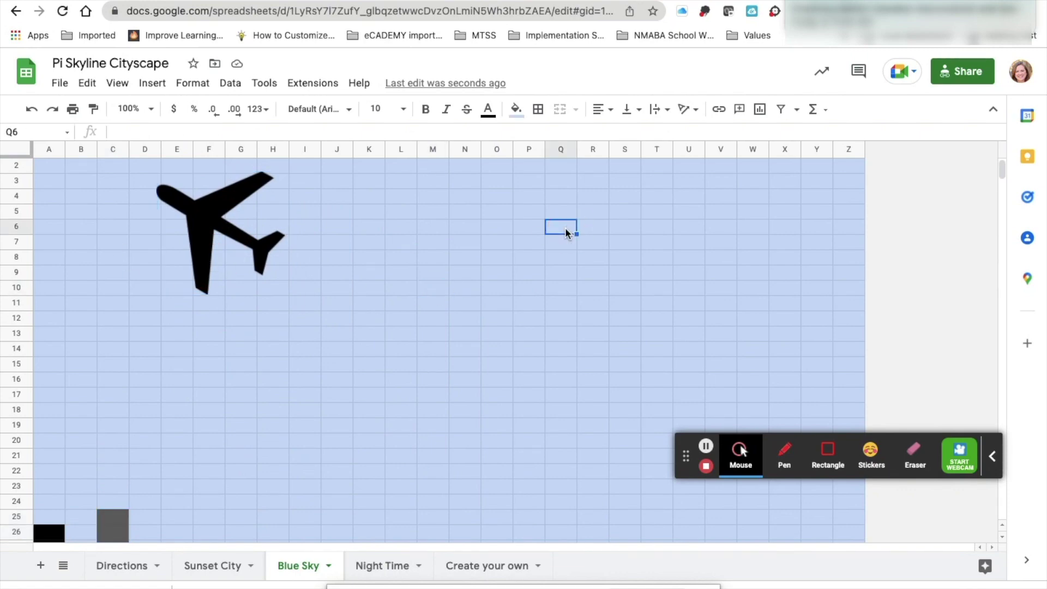
key(ctrl+v)
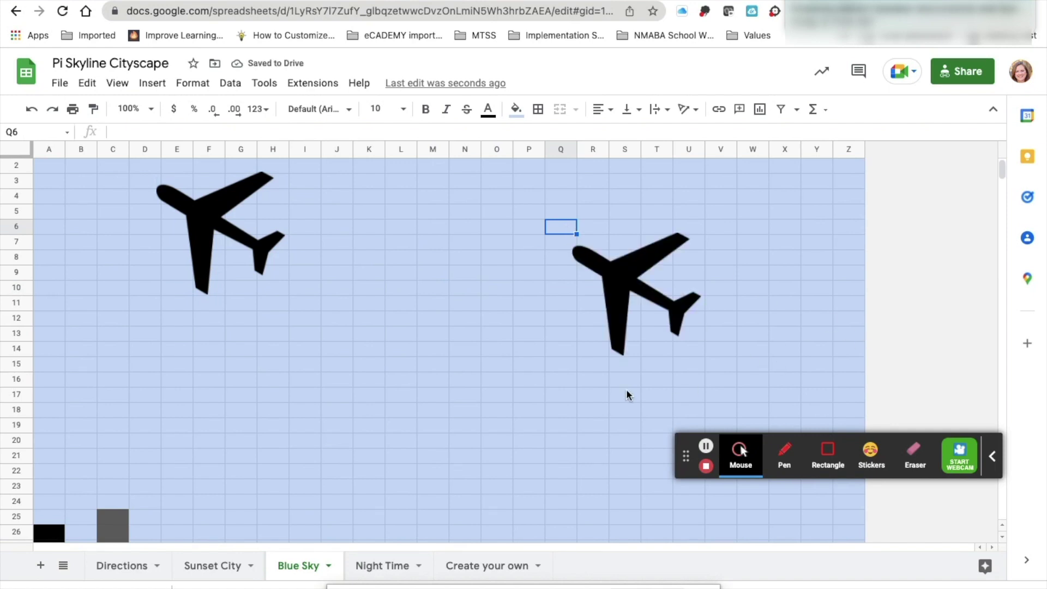
scroll(451, 413, down, 1)
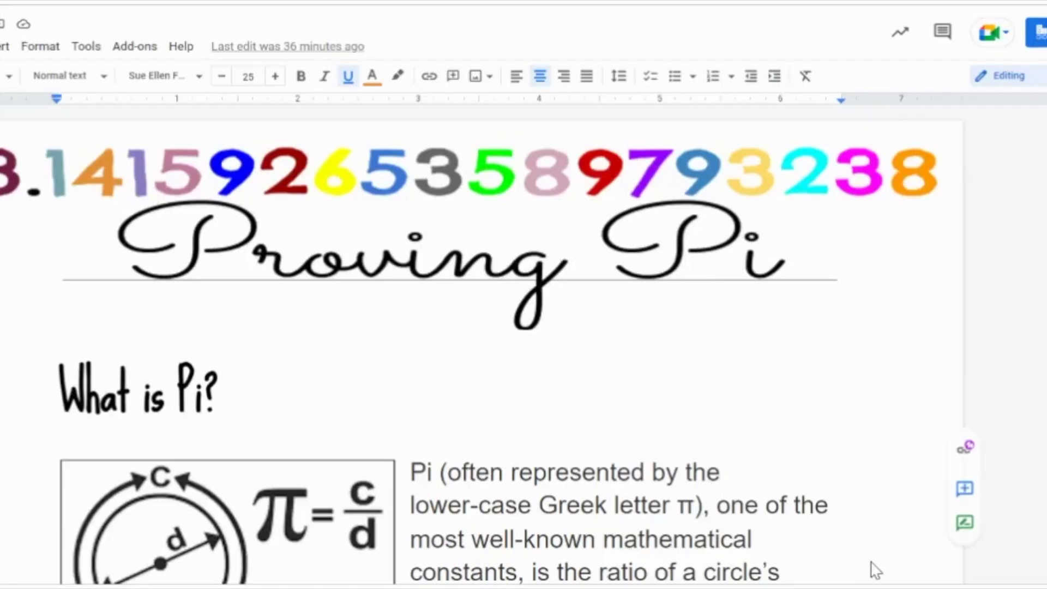
Step: Scroll past the Learn More links and Class Challenge steps to the Class Pi Data Chart
scroll(876, 570, down, 5)
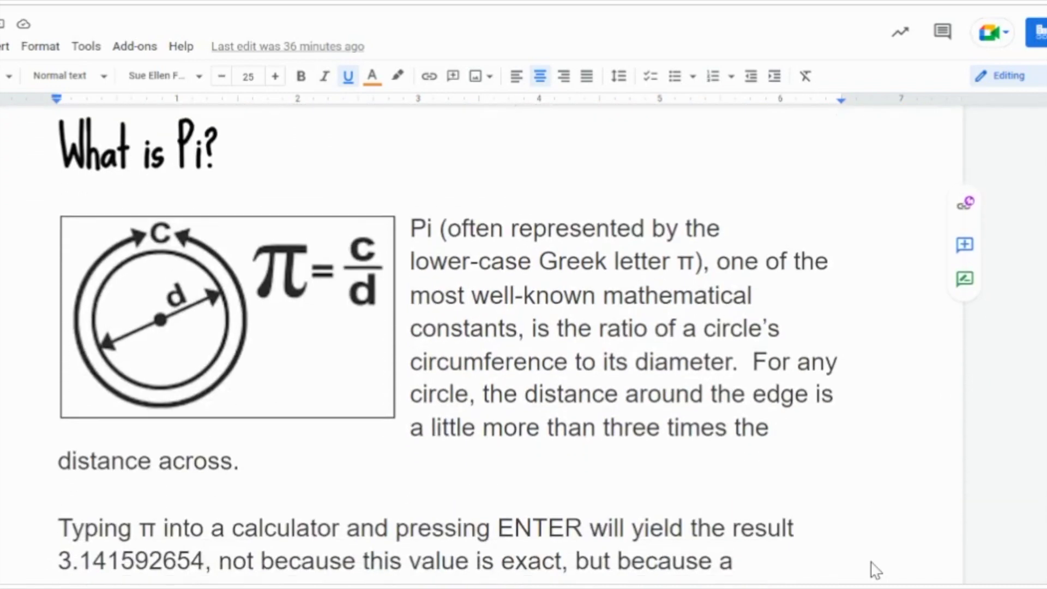
scroll(876, 570, down, 9)
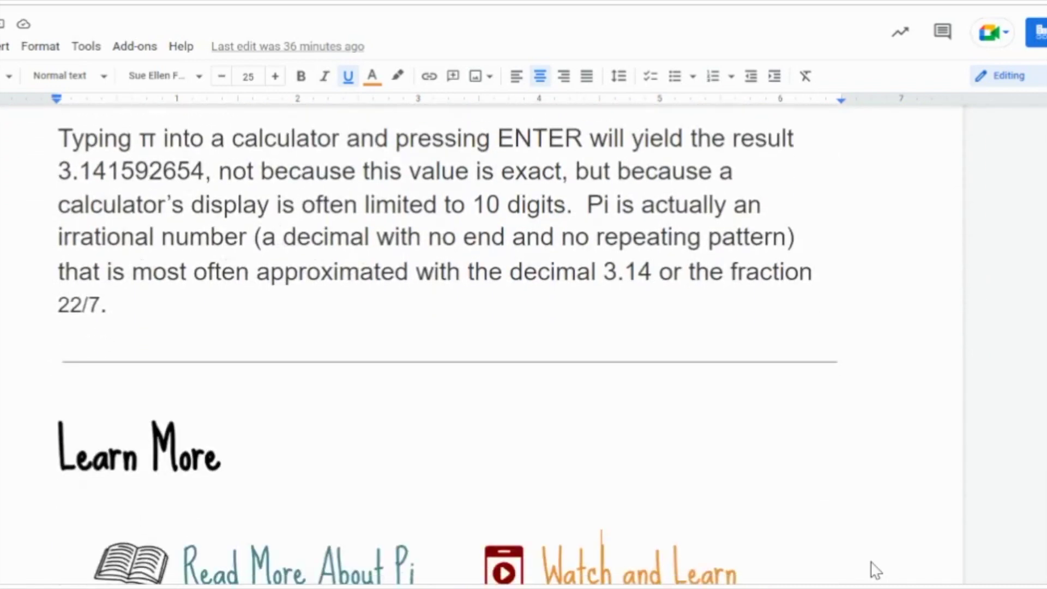
scroll(876, 570, down, 2)
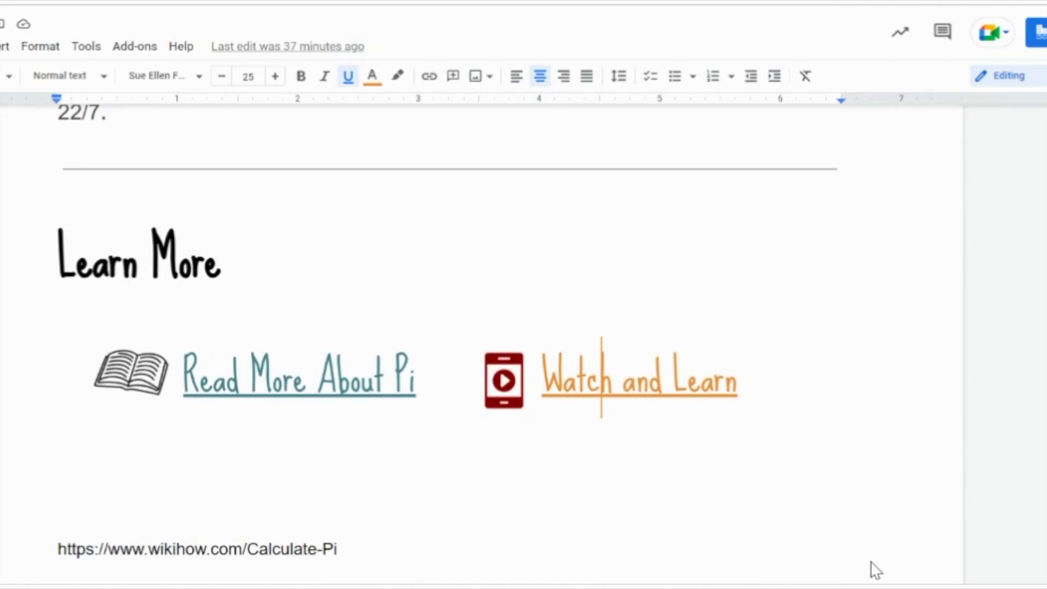
scroll(875, 570, down, 7)
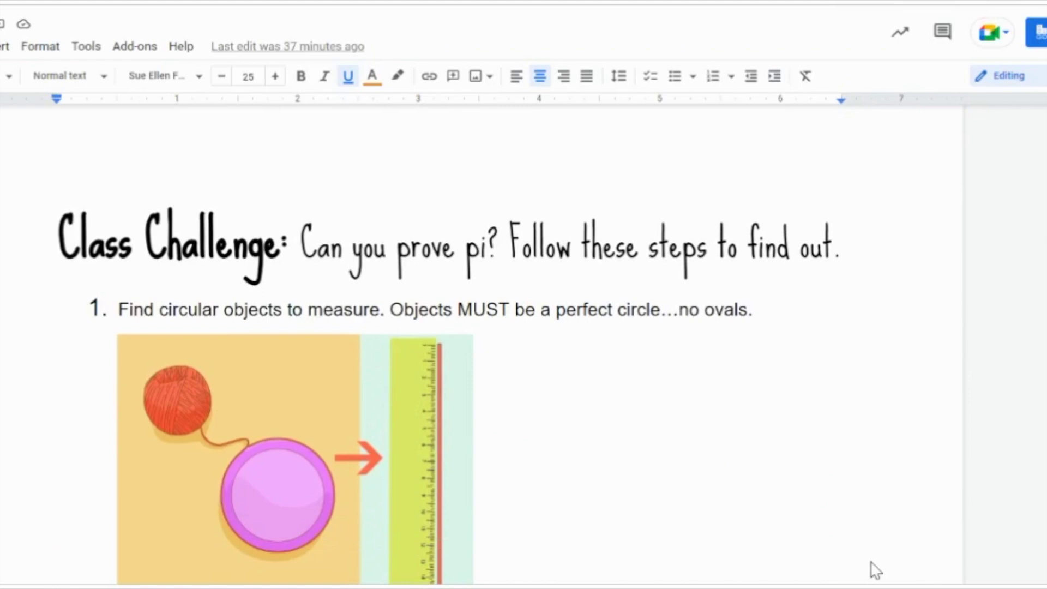
scroll(876, 570, down, 2)
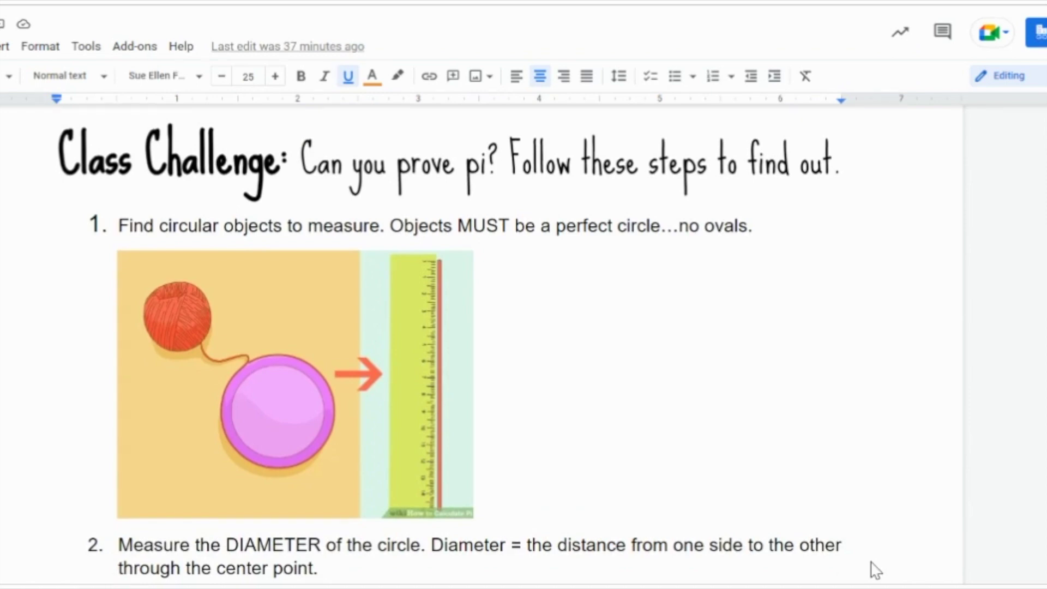
scroll(875, 570, down, 8)
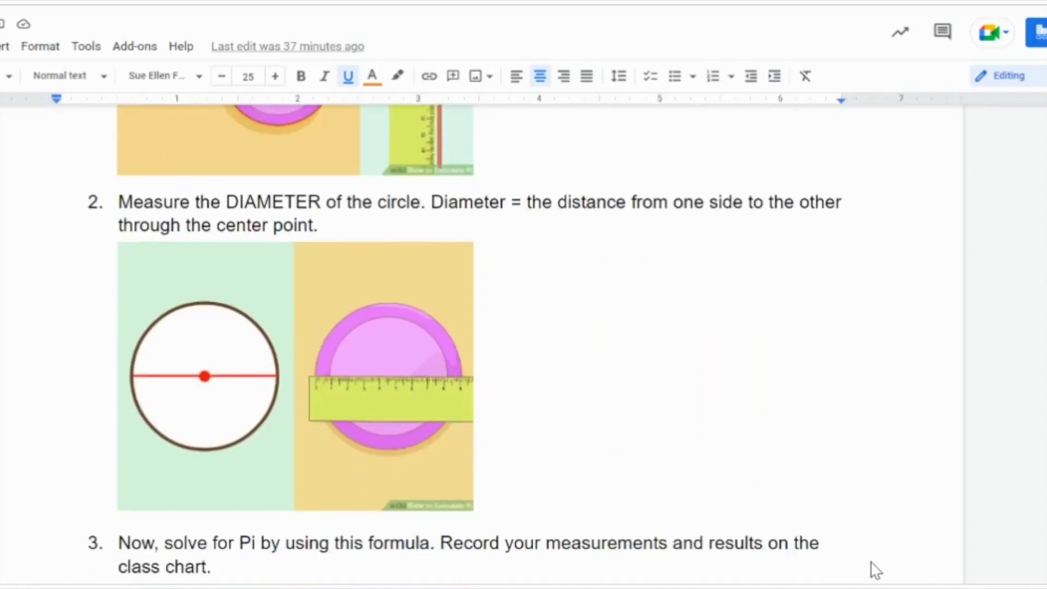
scroll(875, 570, down, 8)
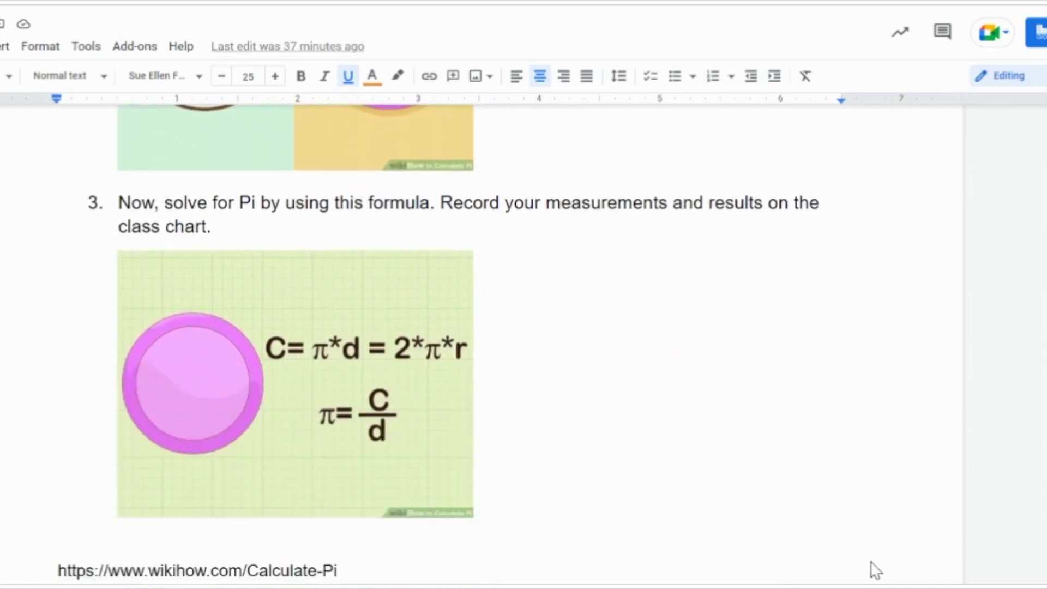
scroll(876, 570, down, 13)
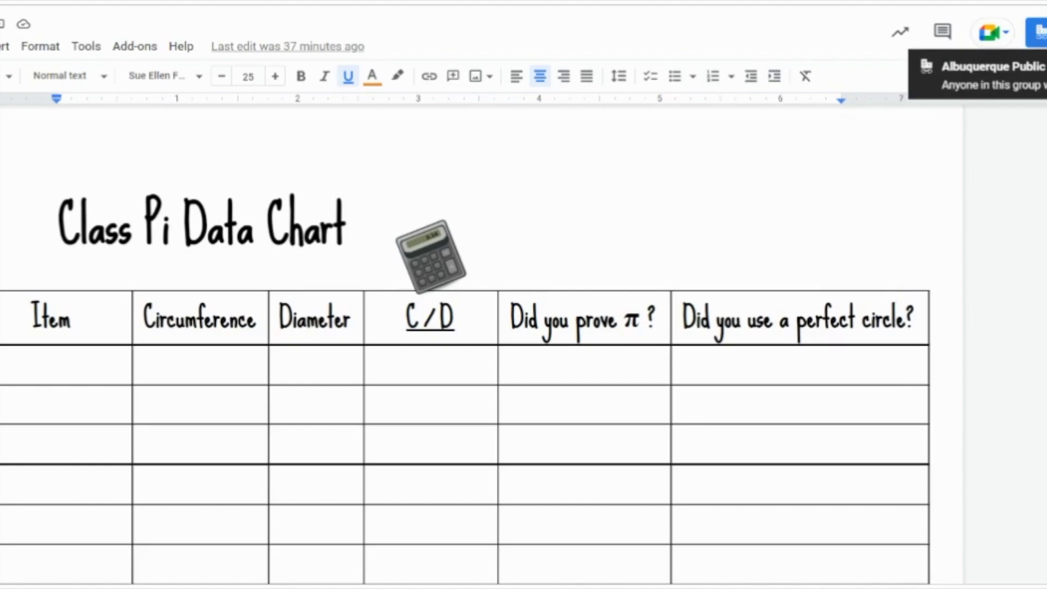
Step: Copy a sharing link giving the school district group Editor access to the document
click(1039, 32)
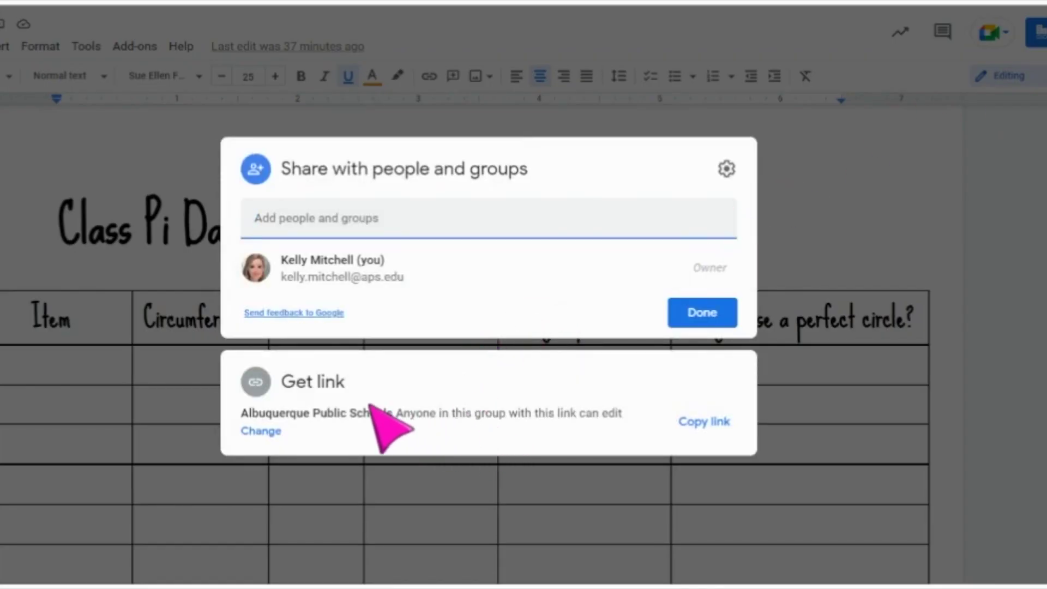
click(271, 429)
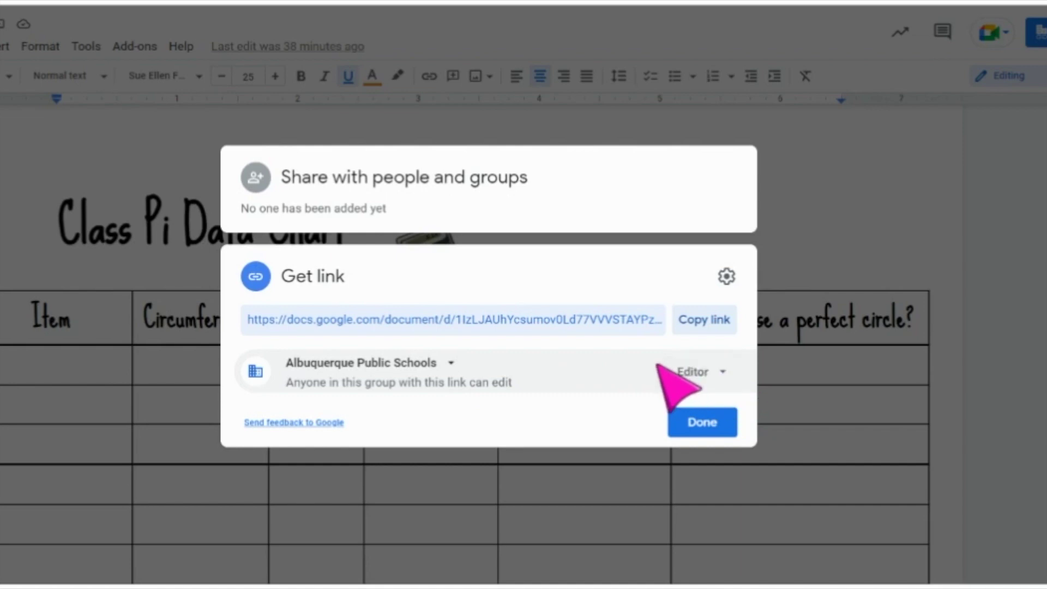
click(703, 319)
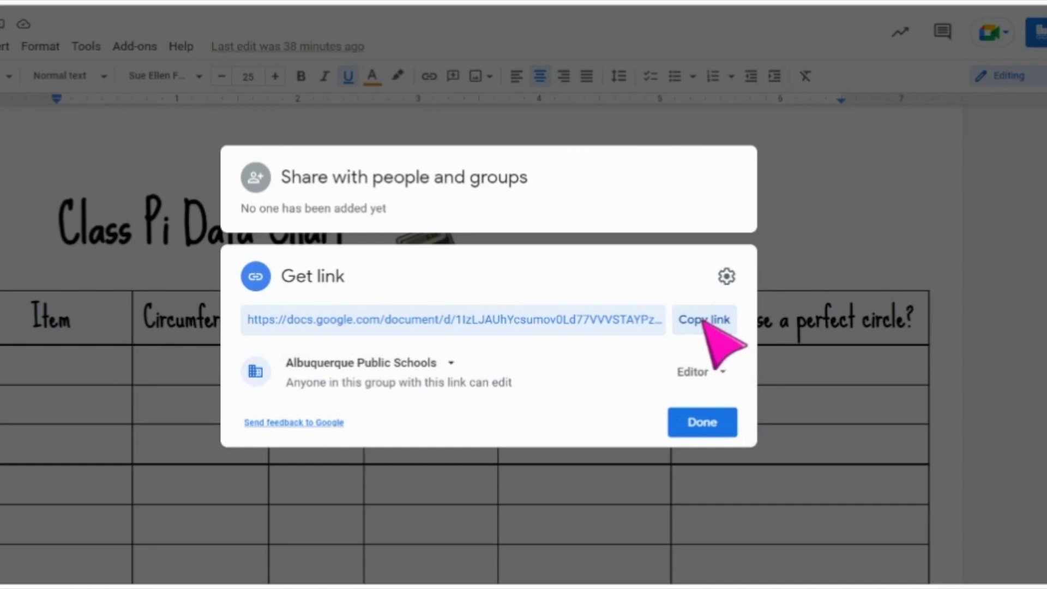
click(704, 423)
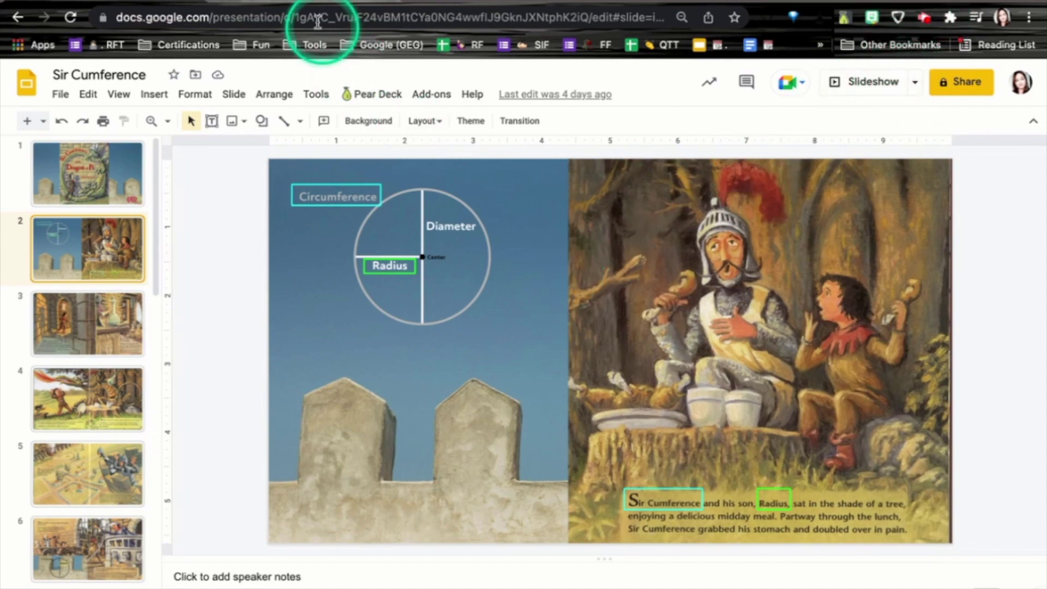
Step: Switch from the Sir Cumference slides to the edpuzzle video preview tab
click(297, 2)
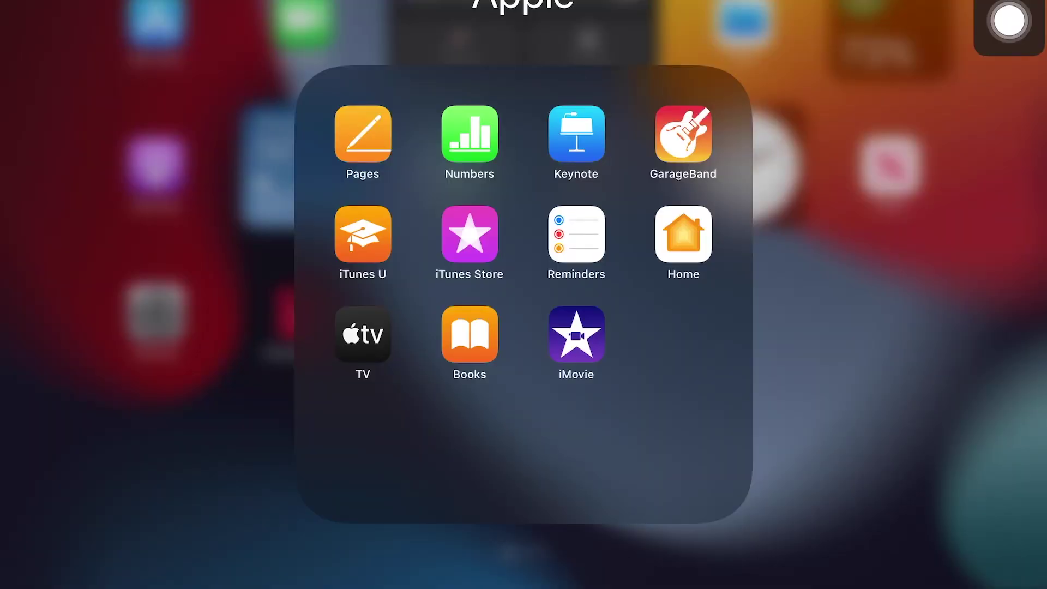
Step: Launch Pages from the Apple folder and create a Blank Landscape document
drag(1010, 21, 206, 145)
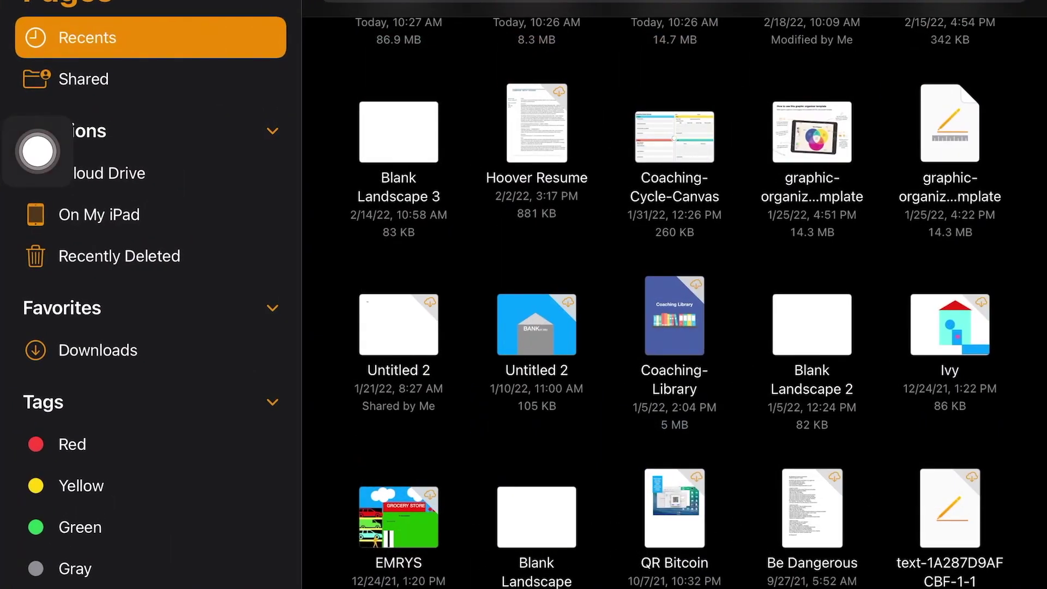
drag(37, 153, 858, 11)
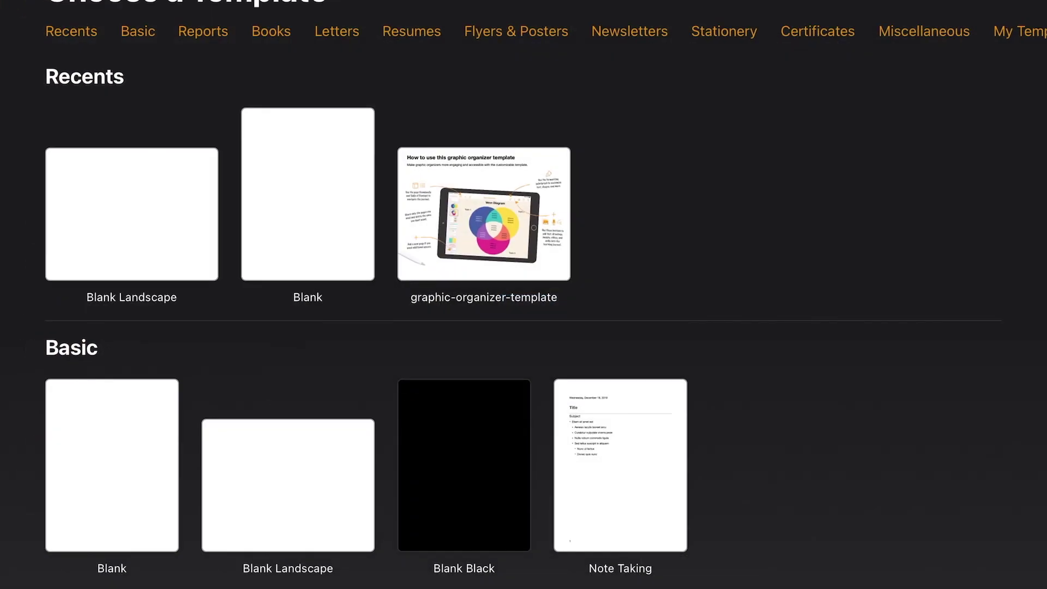
drag(455, 49, 163, 201)
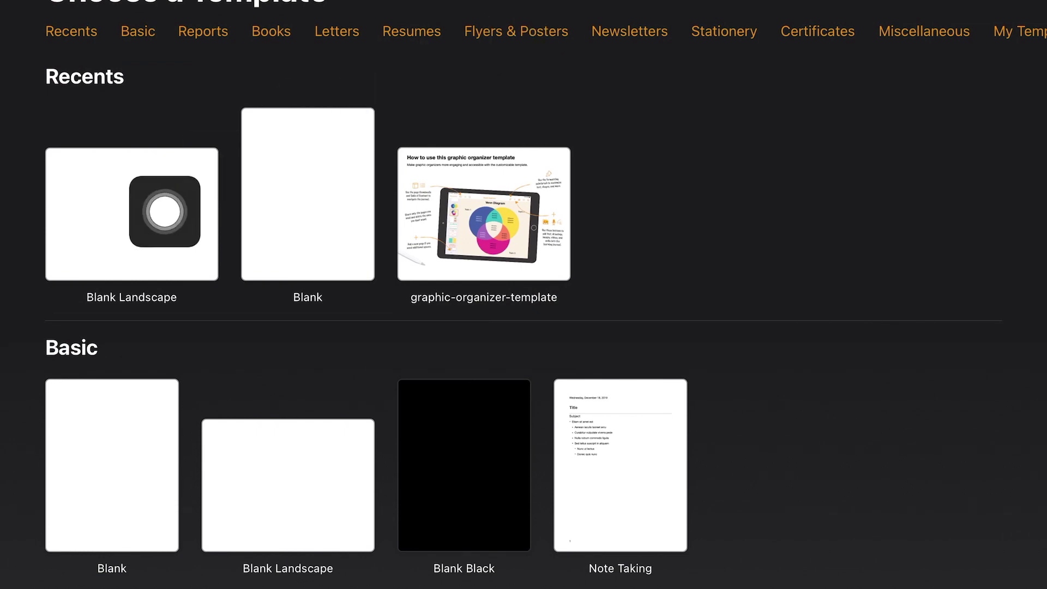
click(131, 214)
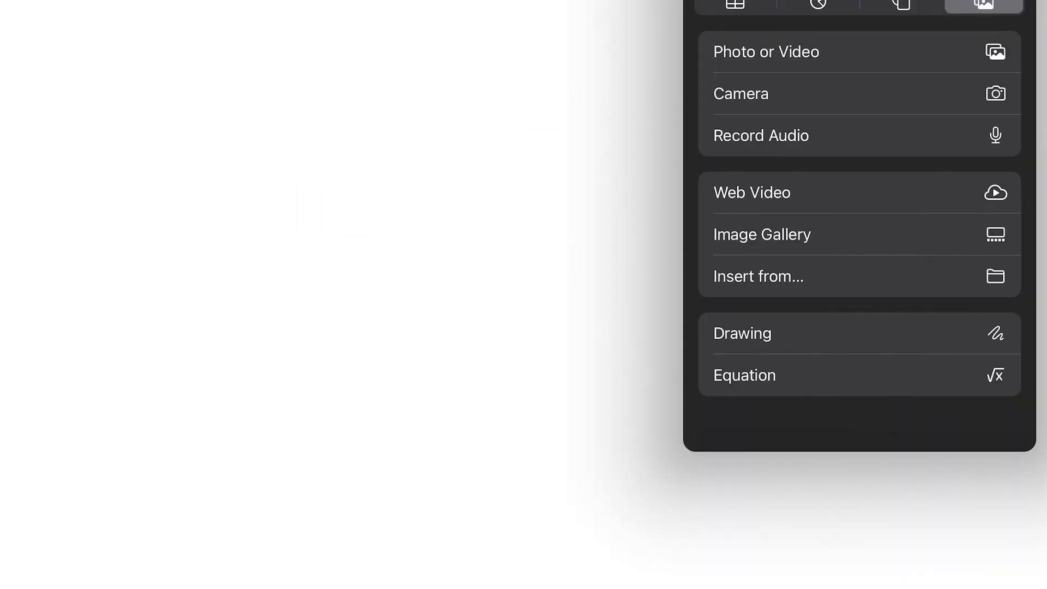
Step: Insert a circle, fill it blue, and add another circle inside it
click(901, 5)
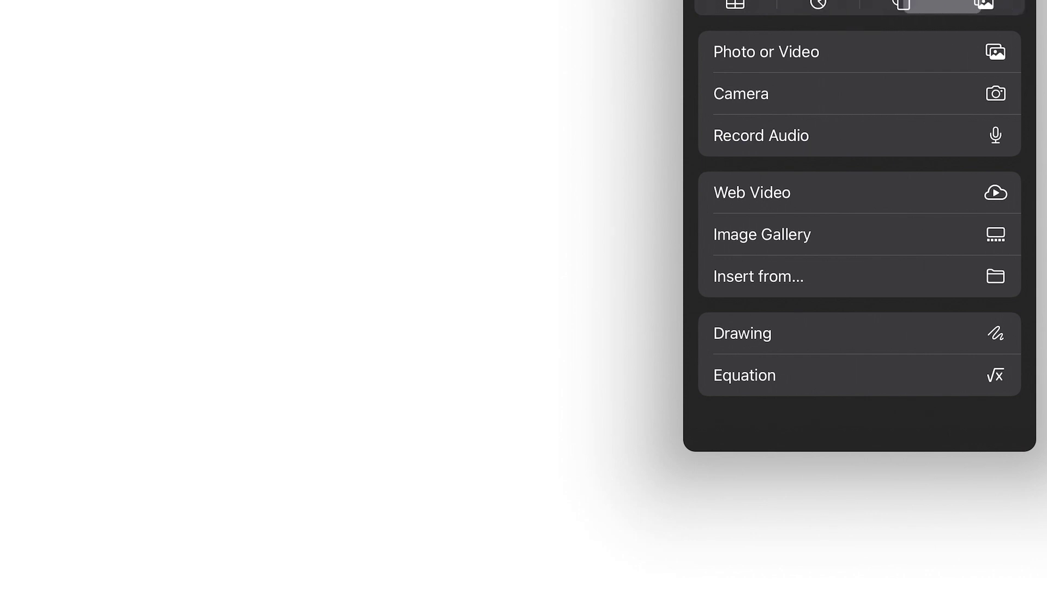
click(966, 195)
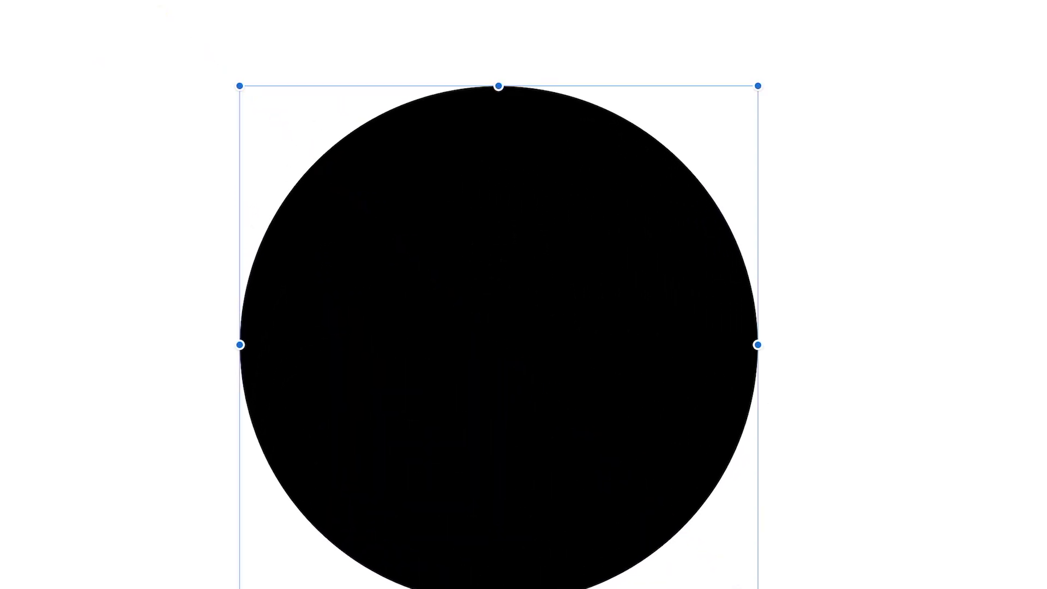
click(808, 1)
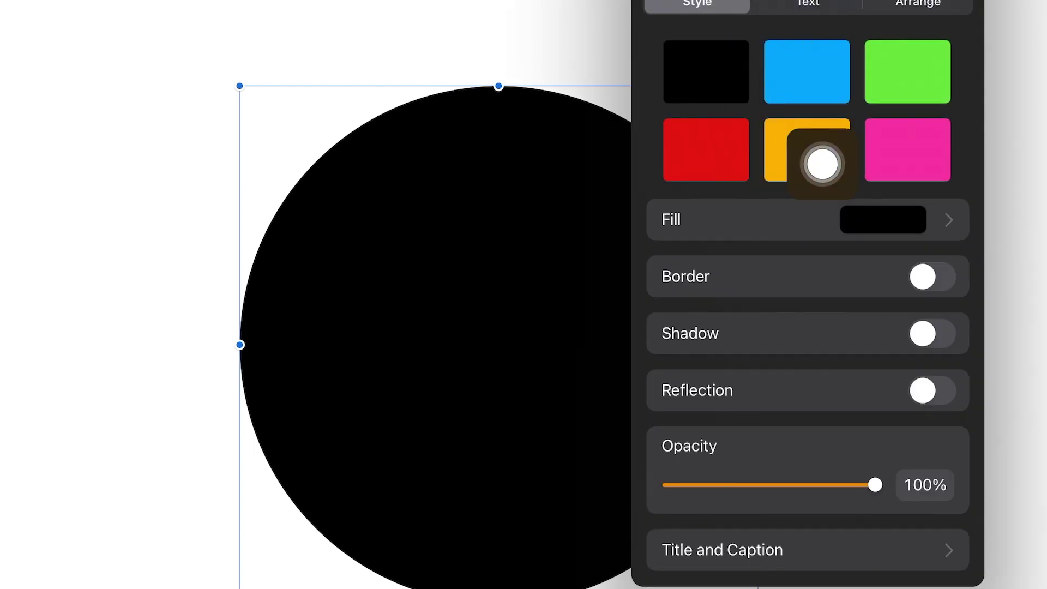
click(807, 72)
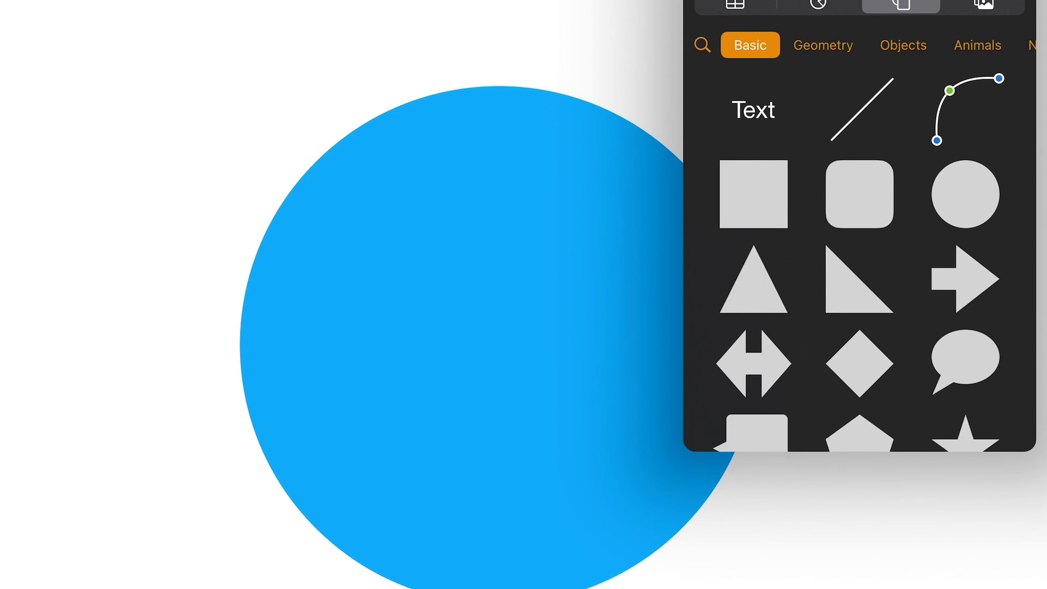
click(966, 194)
click(901, 5)
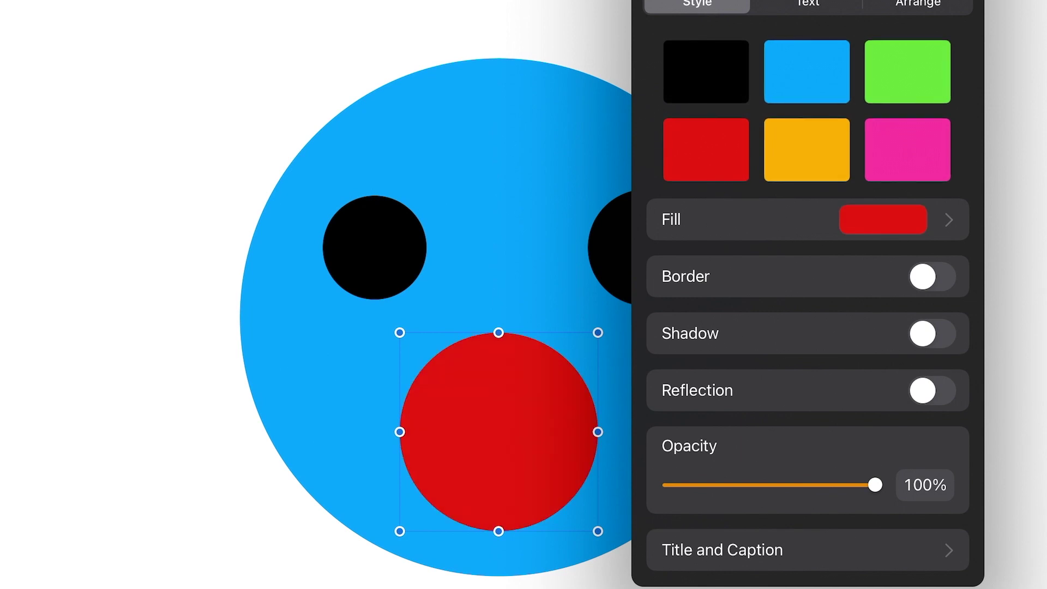
Step: Fill the face's right eye circle with white
click(163, 294)
click(646, 248)
click(647, 248)
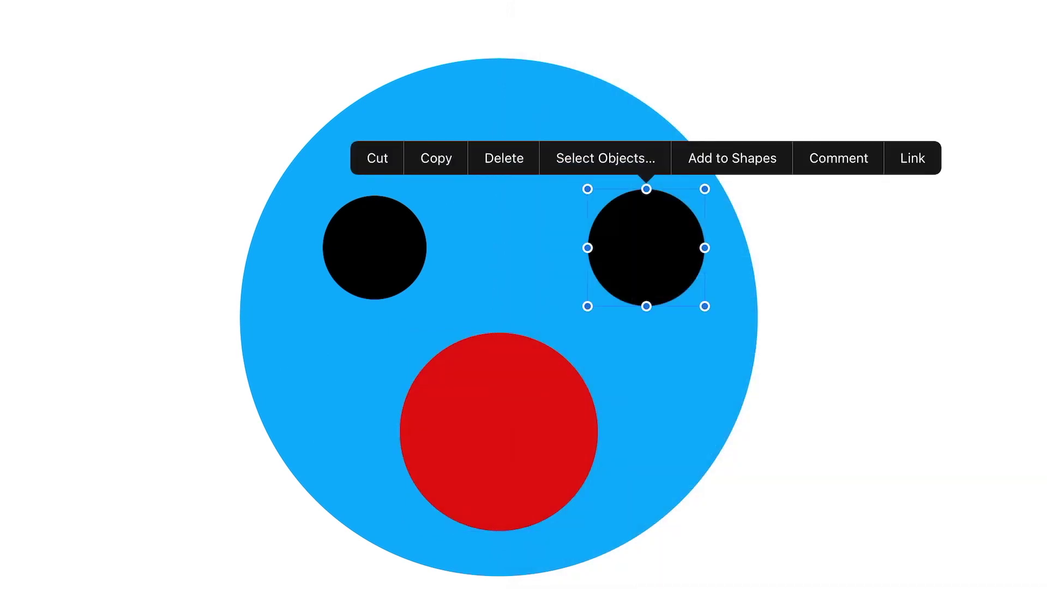
click(807, 3)
click(796, 219)
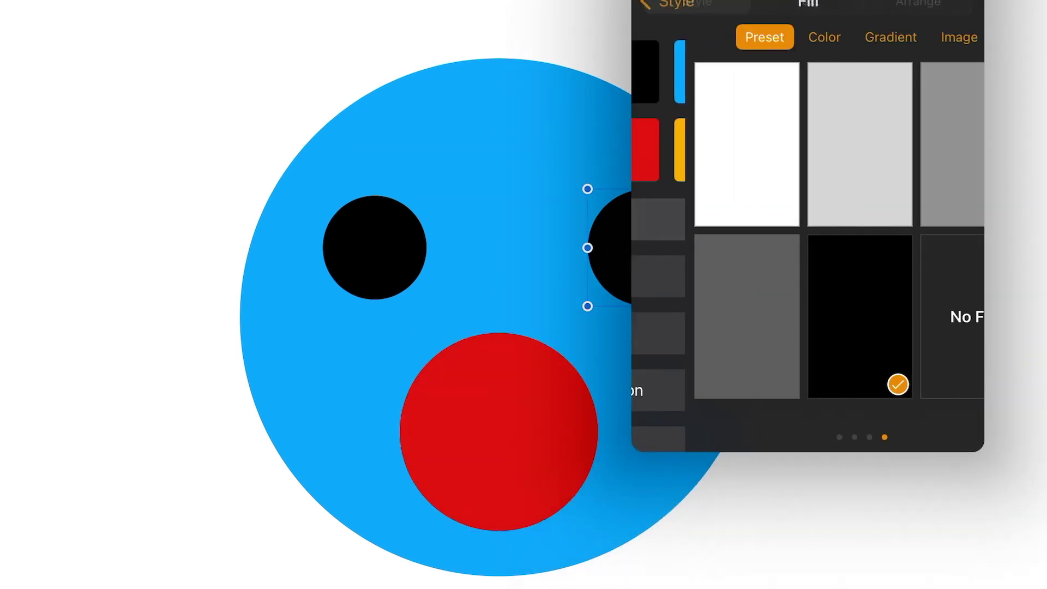
click(694, 144)
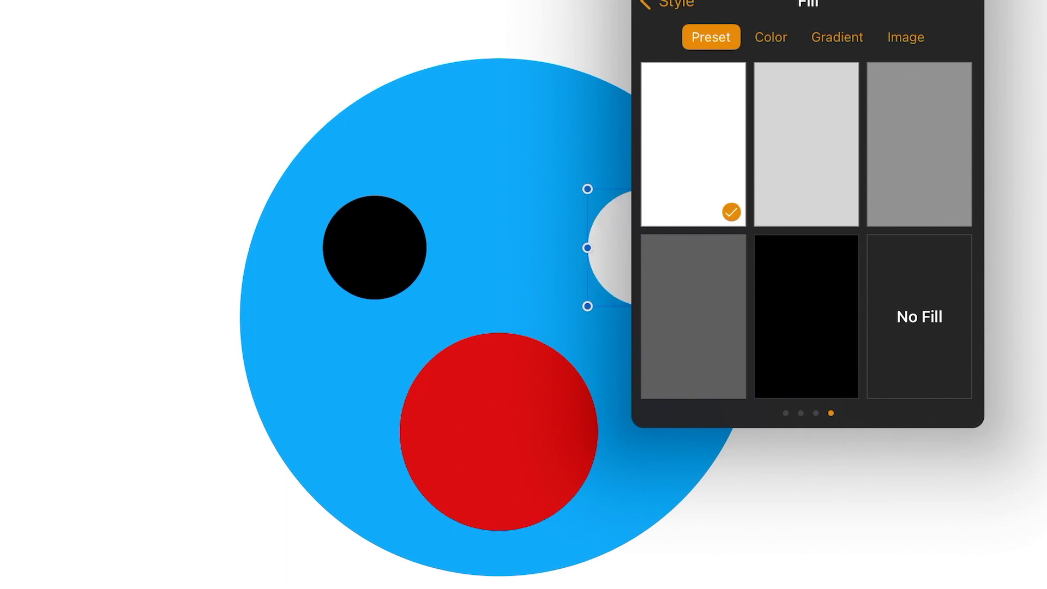
Step: Fill the left eye circle with white too
click(375, 248)
click(374, 248)
click(808, 3)
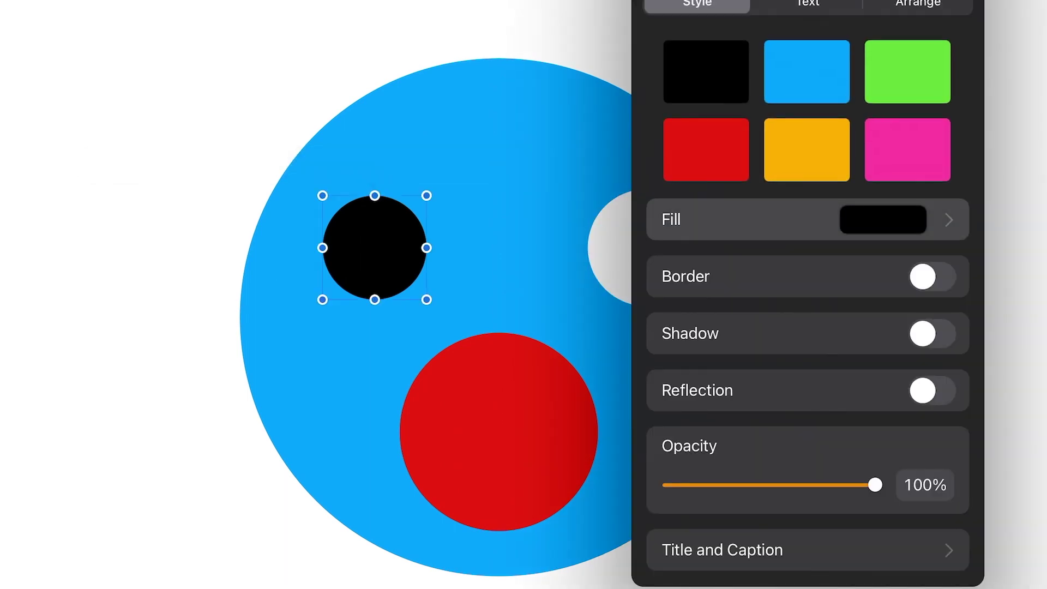
click(797, 219)
click(694, 144)
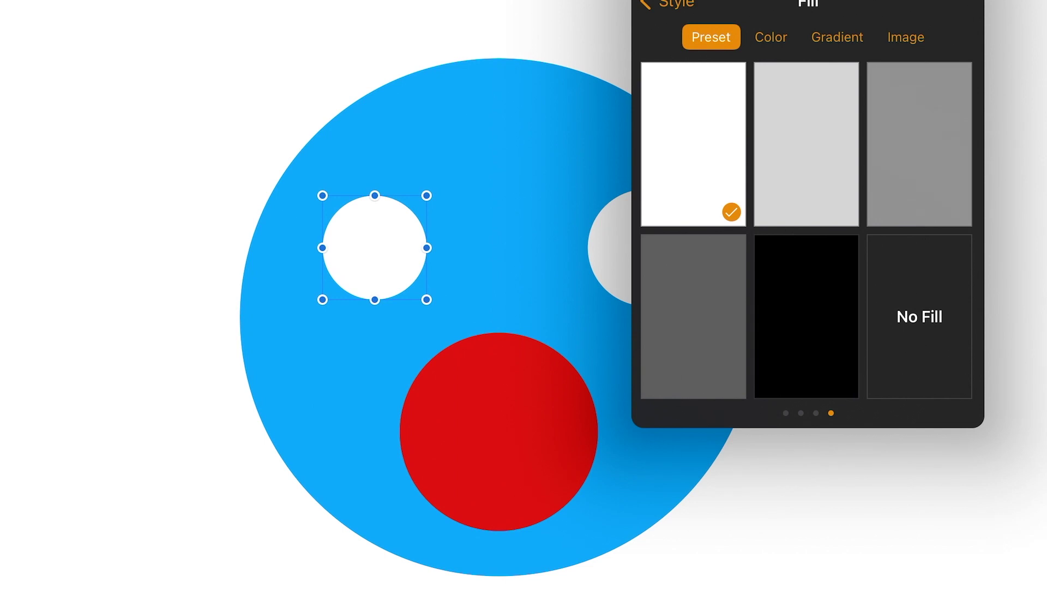
click(136, 163)
click(859, 2)
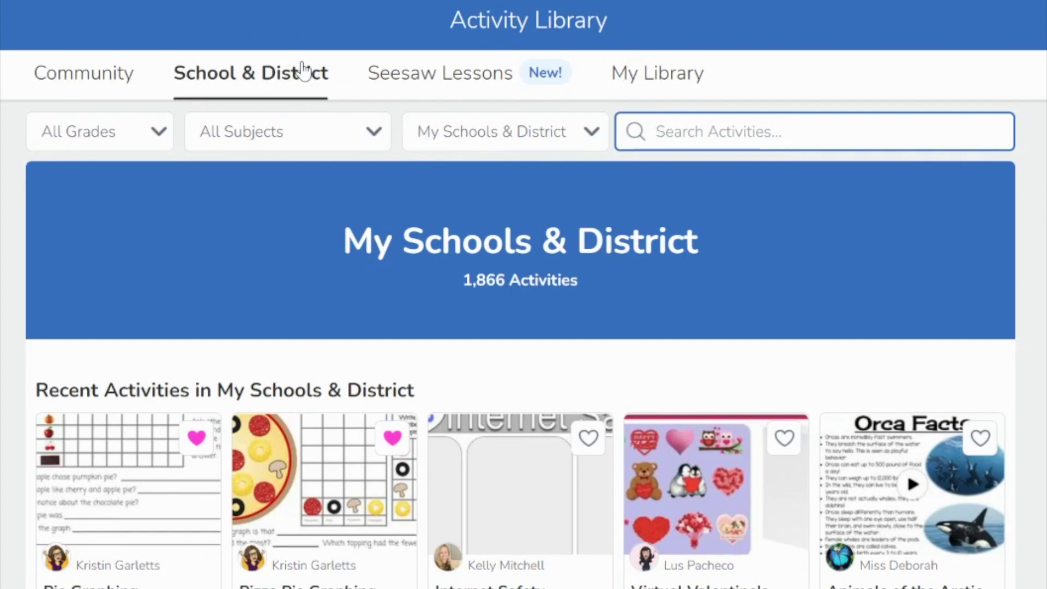
Step: Scroll the School & District library down to Recent Activities to find Pie Graphing
scroll(264, 257, down, 2)
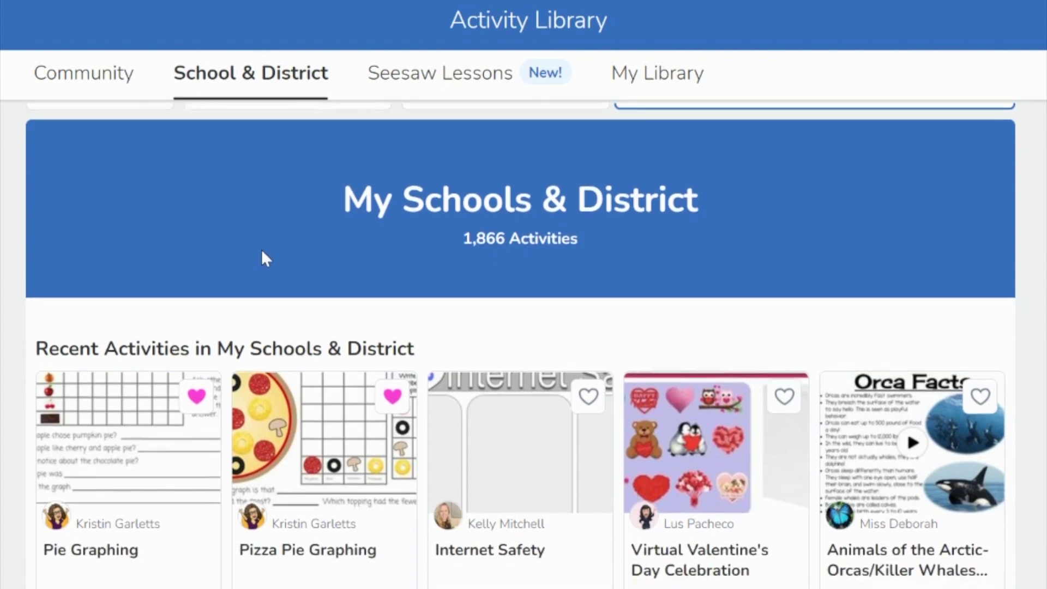
scroll(263, 252, down, 1)
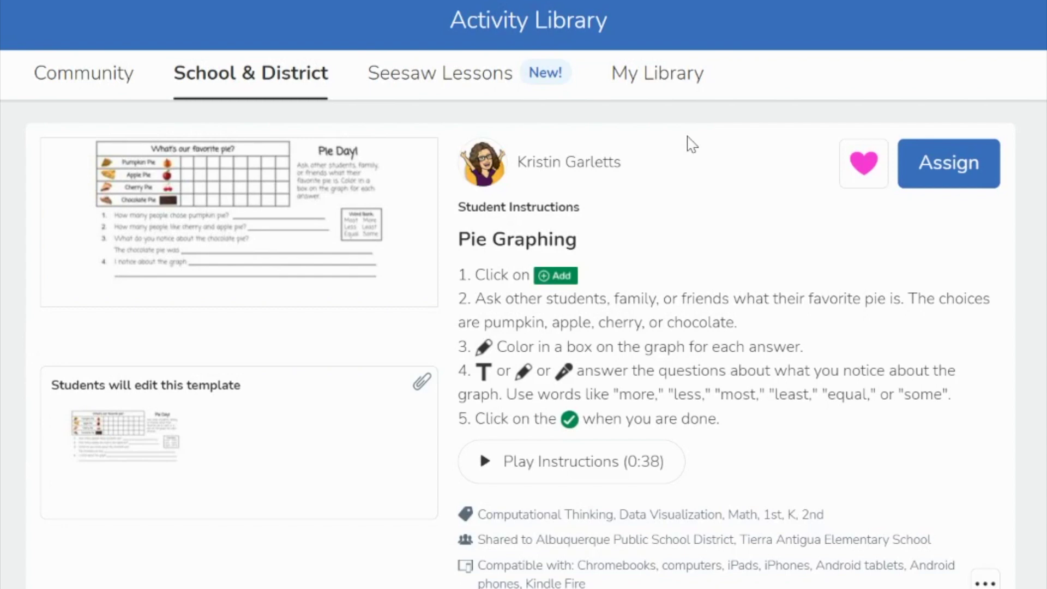
Step: Enlarge the Pie Day worksheet preview, then show the Pizza Pie Graphing template full-size
click(308, 218)
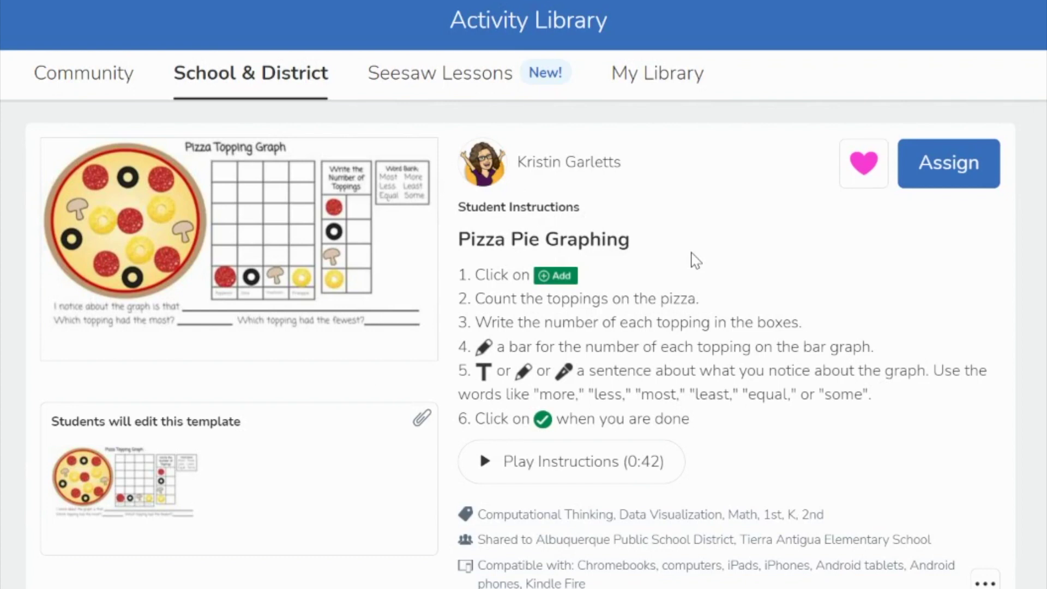
click(308, 277)
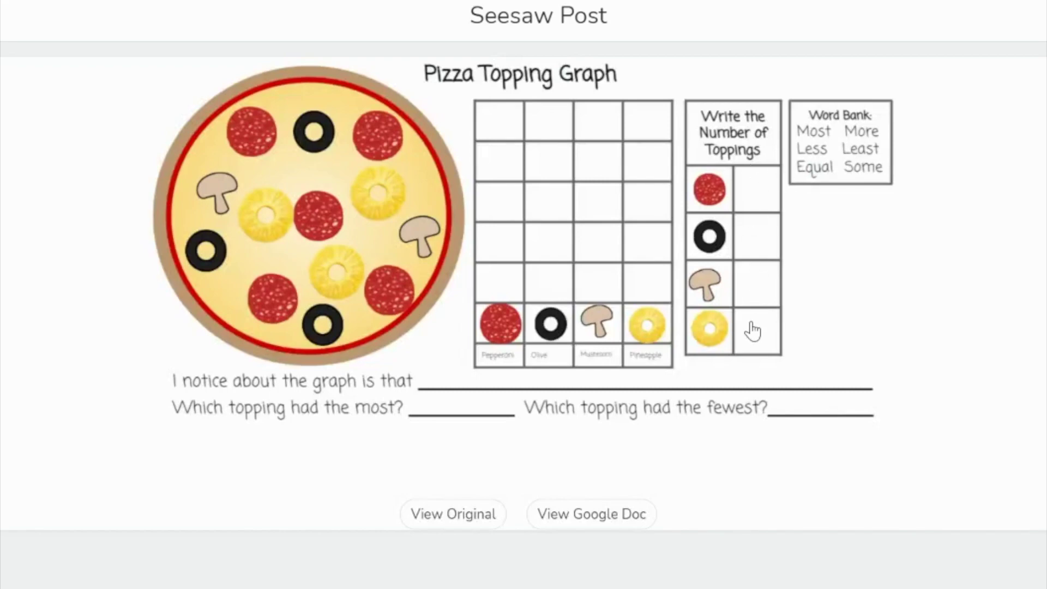